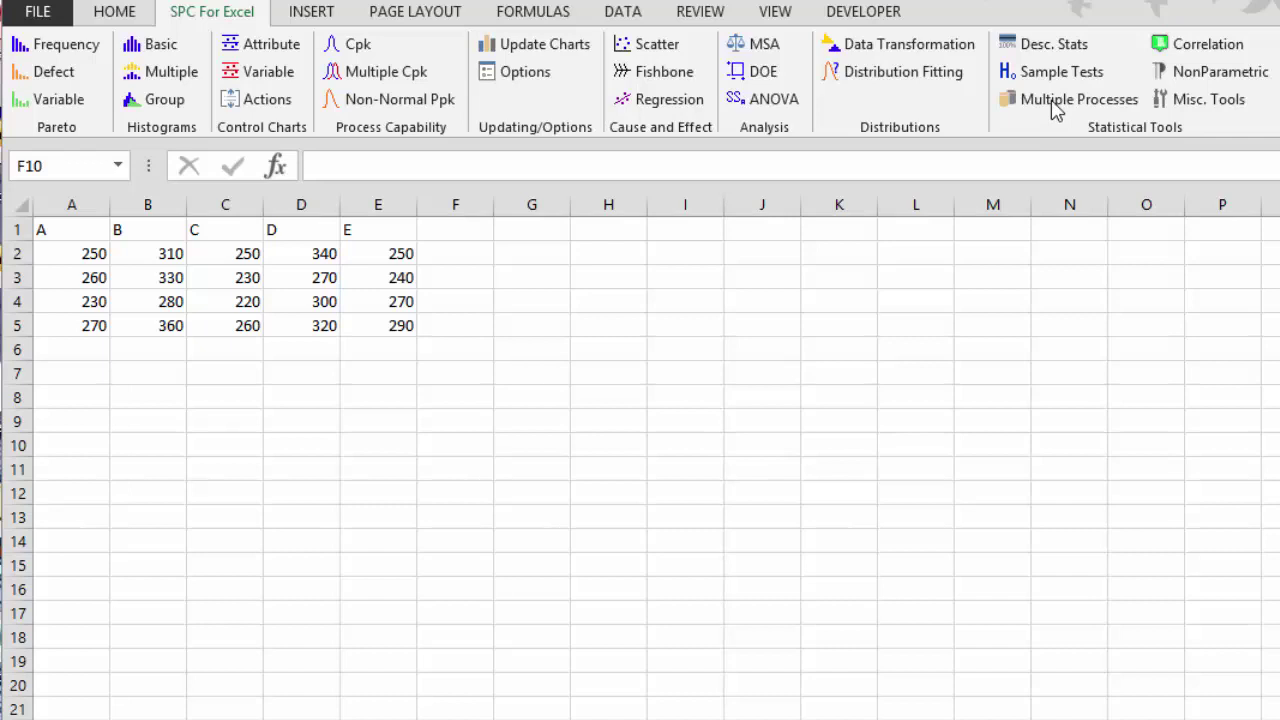
Select the data block A1:E5, including the column headings A–E
click(1055, 104)
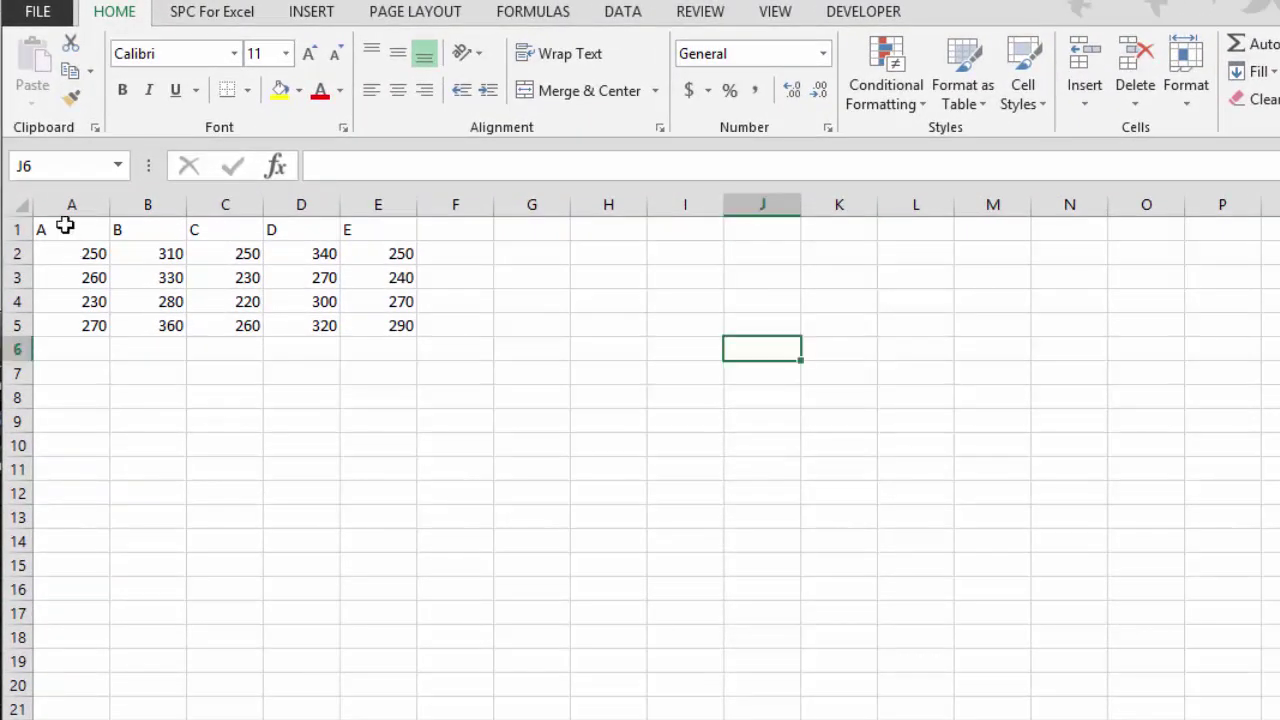
key(F2)
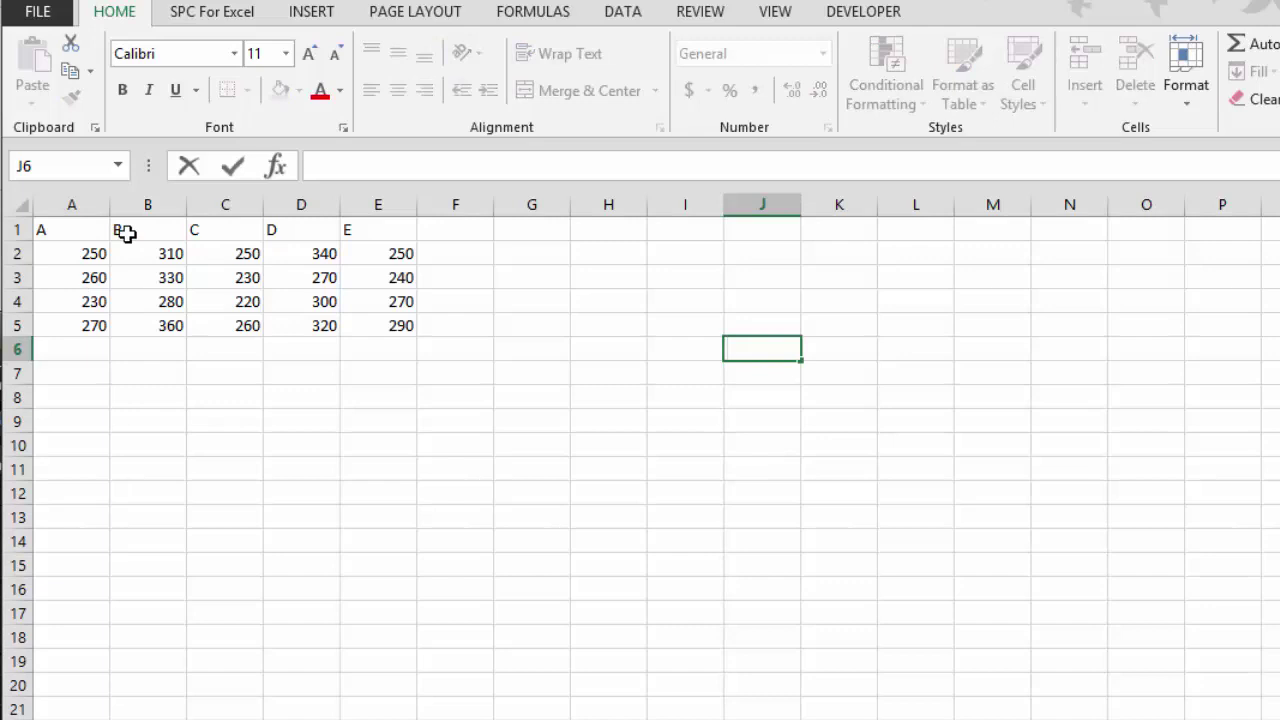
click(65, 232)
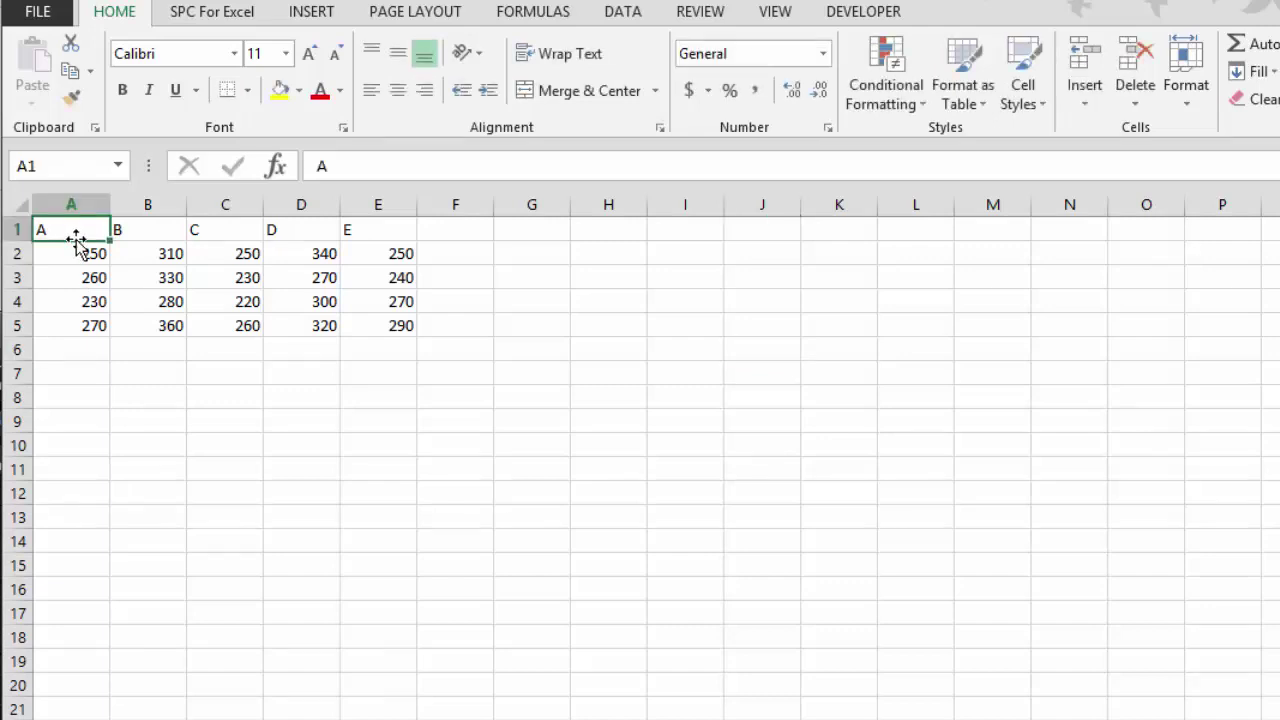
click(78, 252)
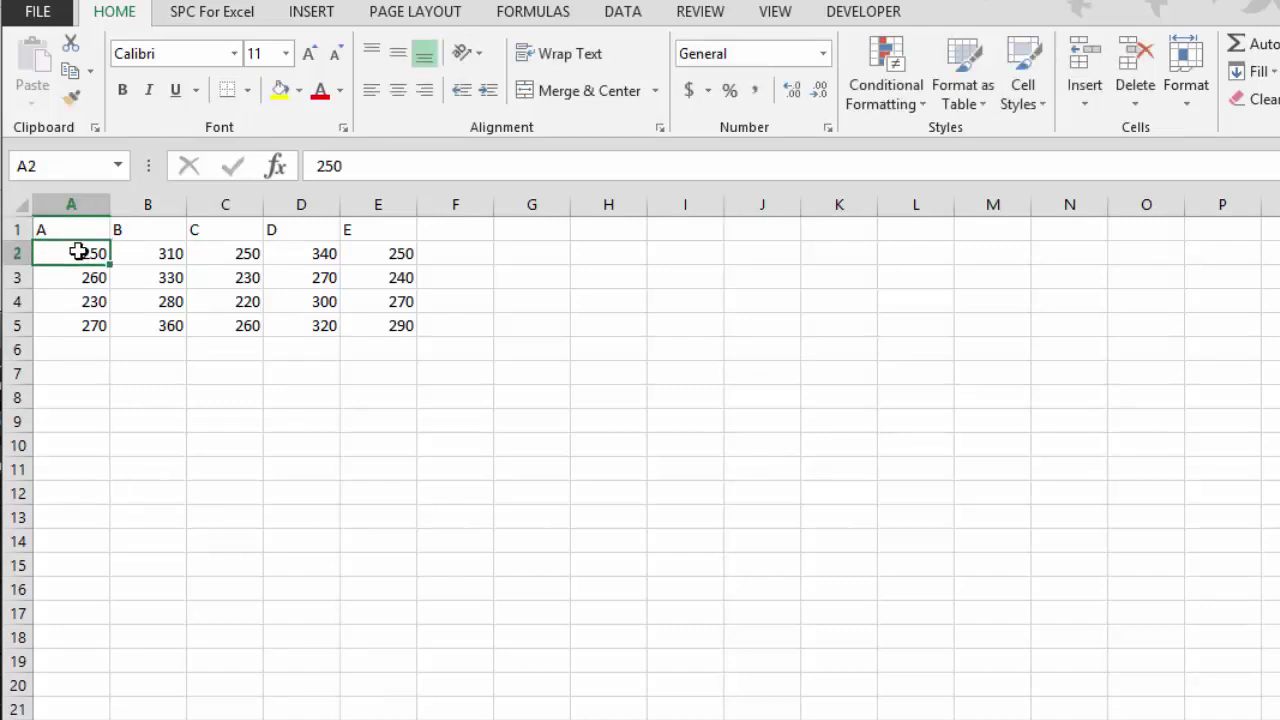
click(142, 231)
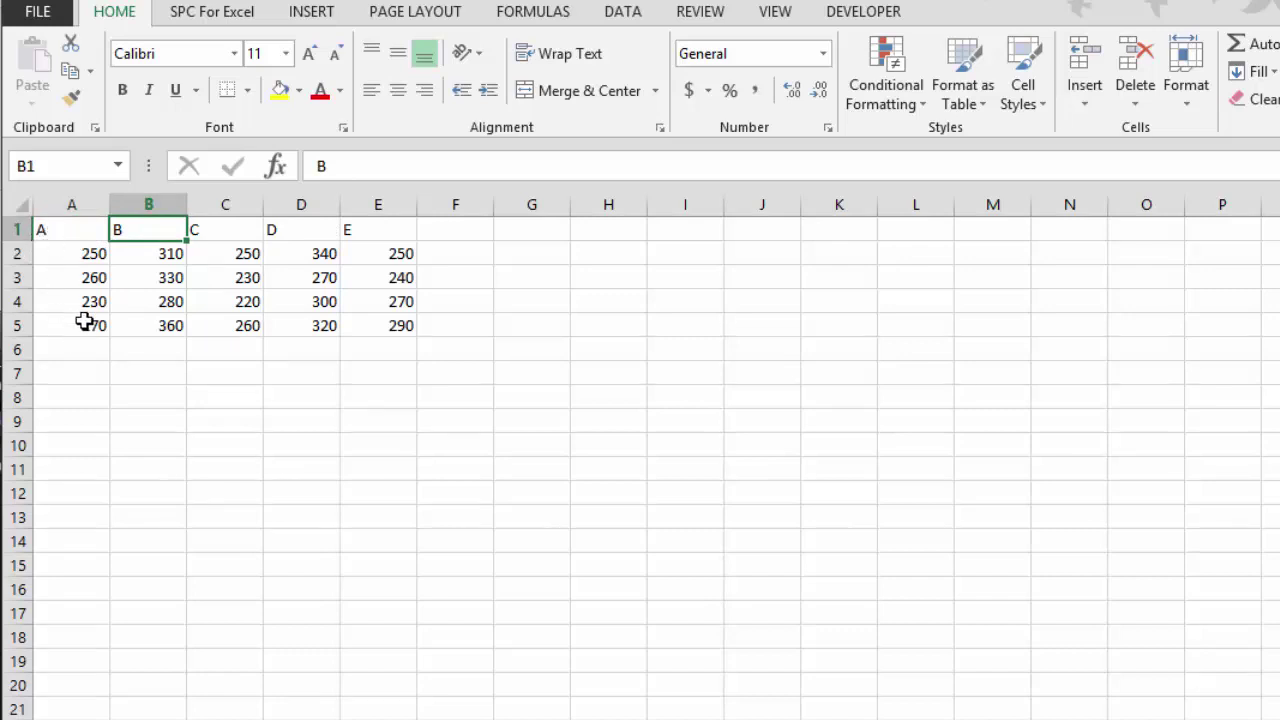
drag(55, 234, 398, 324)
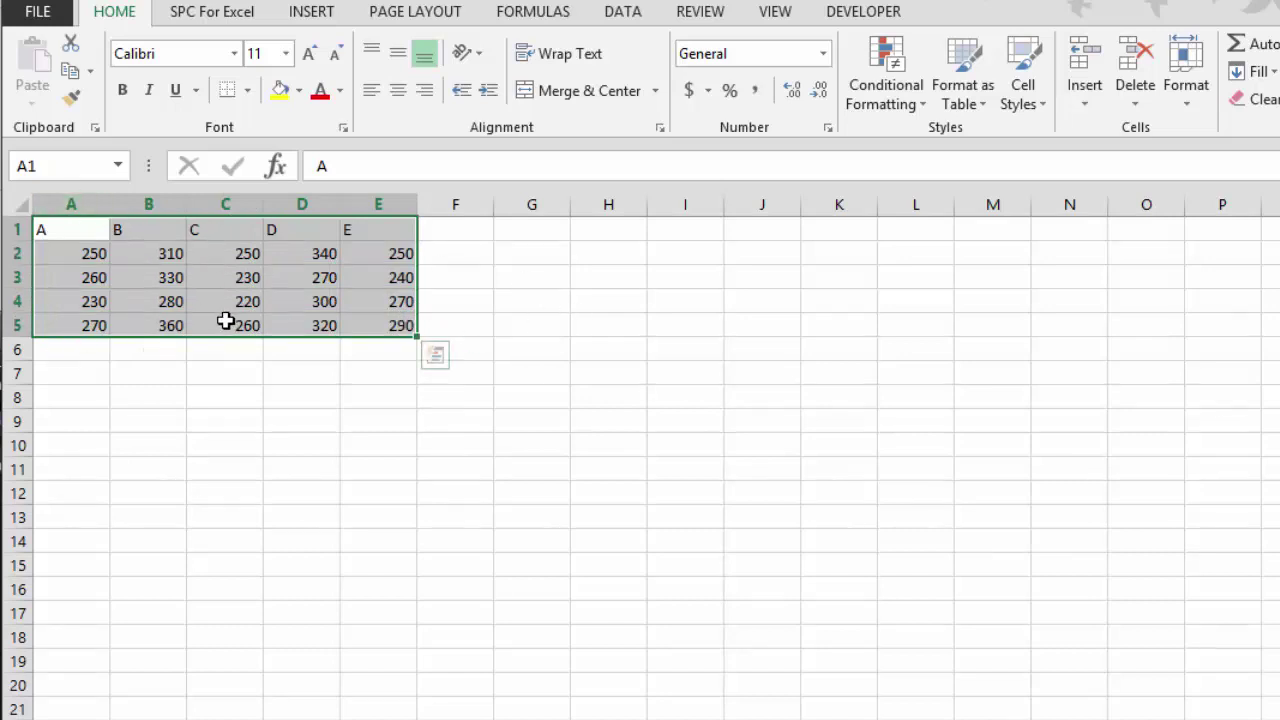
Choose Fisher's LSD Method for Means under SPC for Excel's Multiple Processes
click(224, 16)
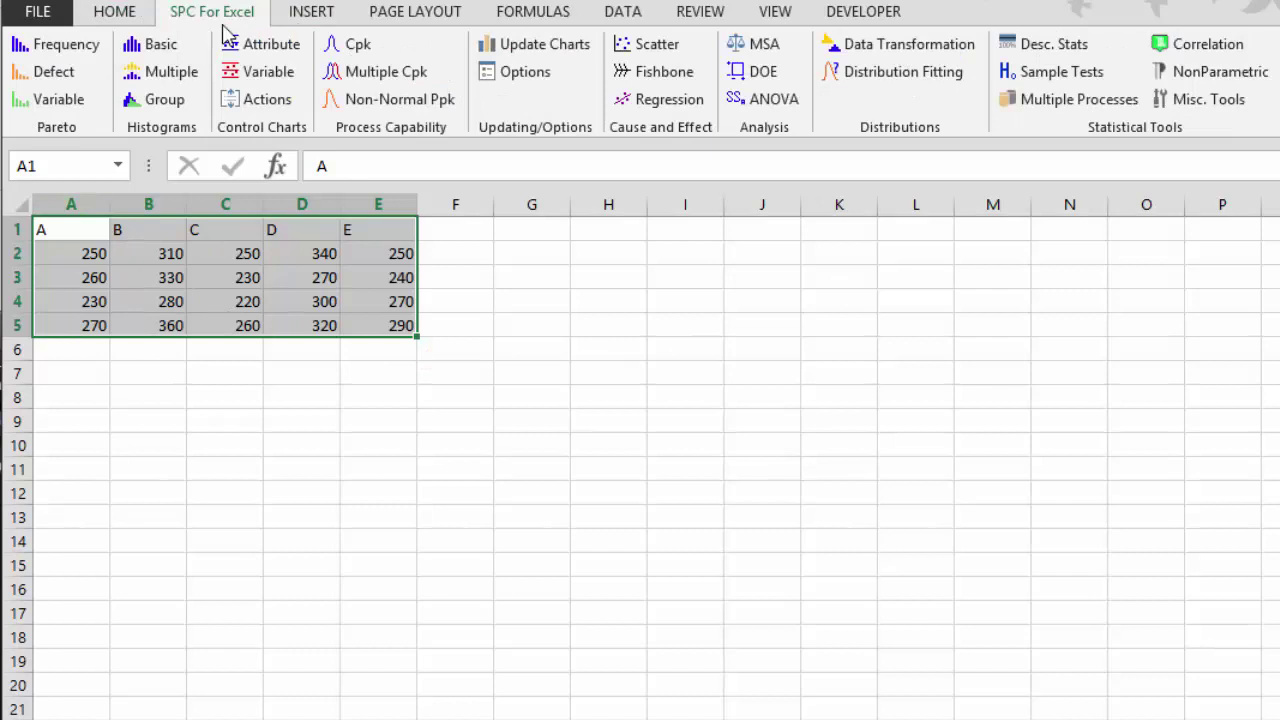
click(1063, 103)
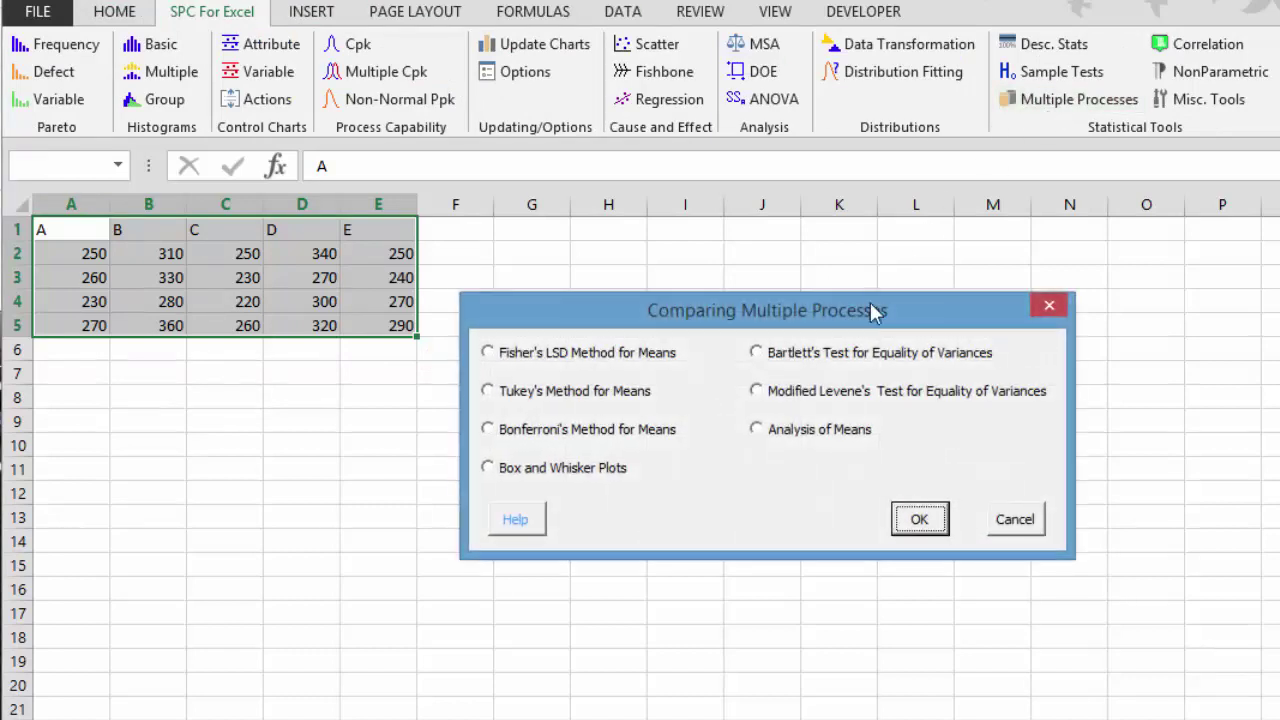
click(527, 356)
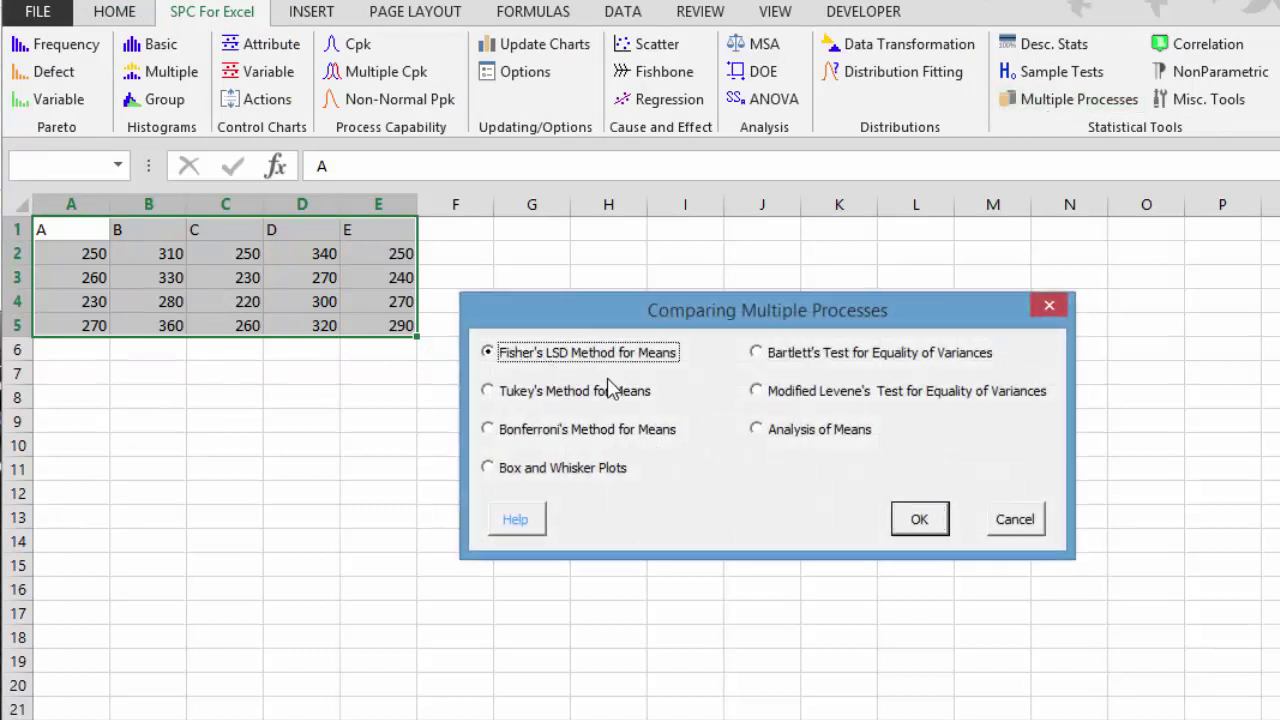
click(916, 528)
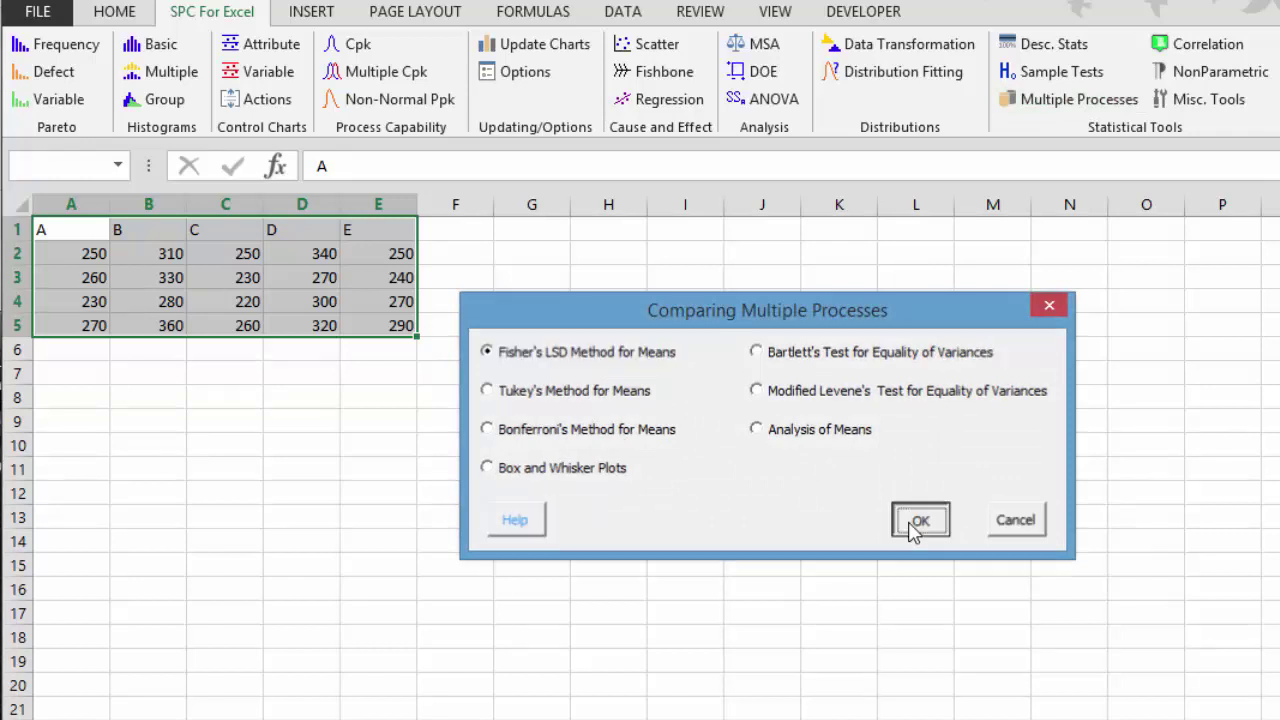
Run Fisher's LSD on the unstacked range $A$1:$E$5 at alpha 0.05
drag(695, 247, 617, 150)
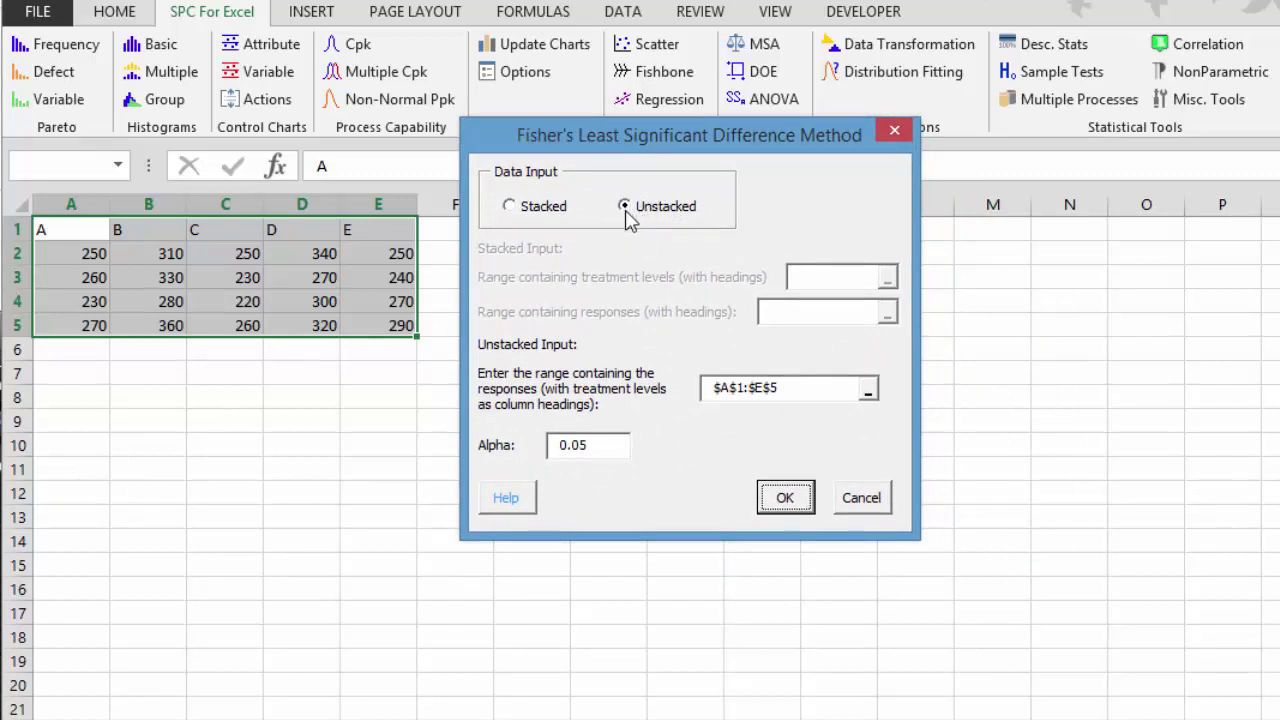
click(733, 392)
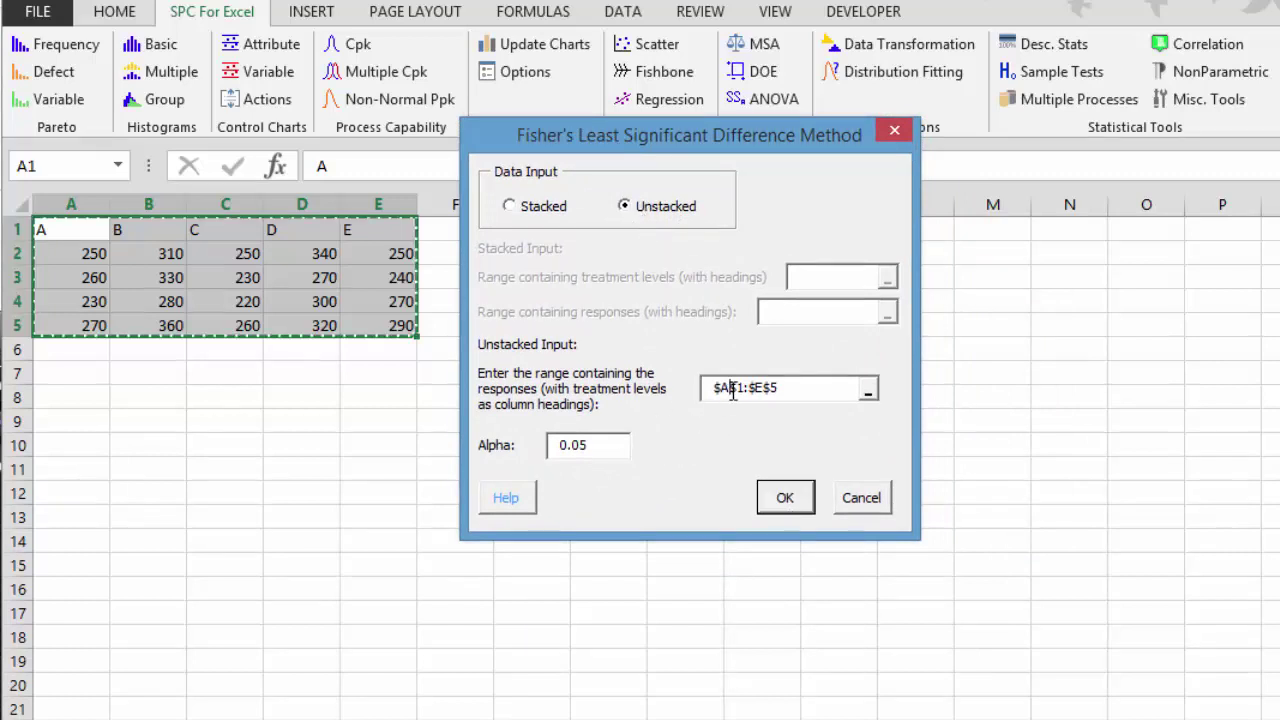
click(618, 451)
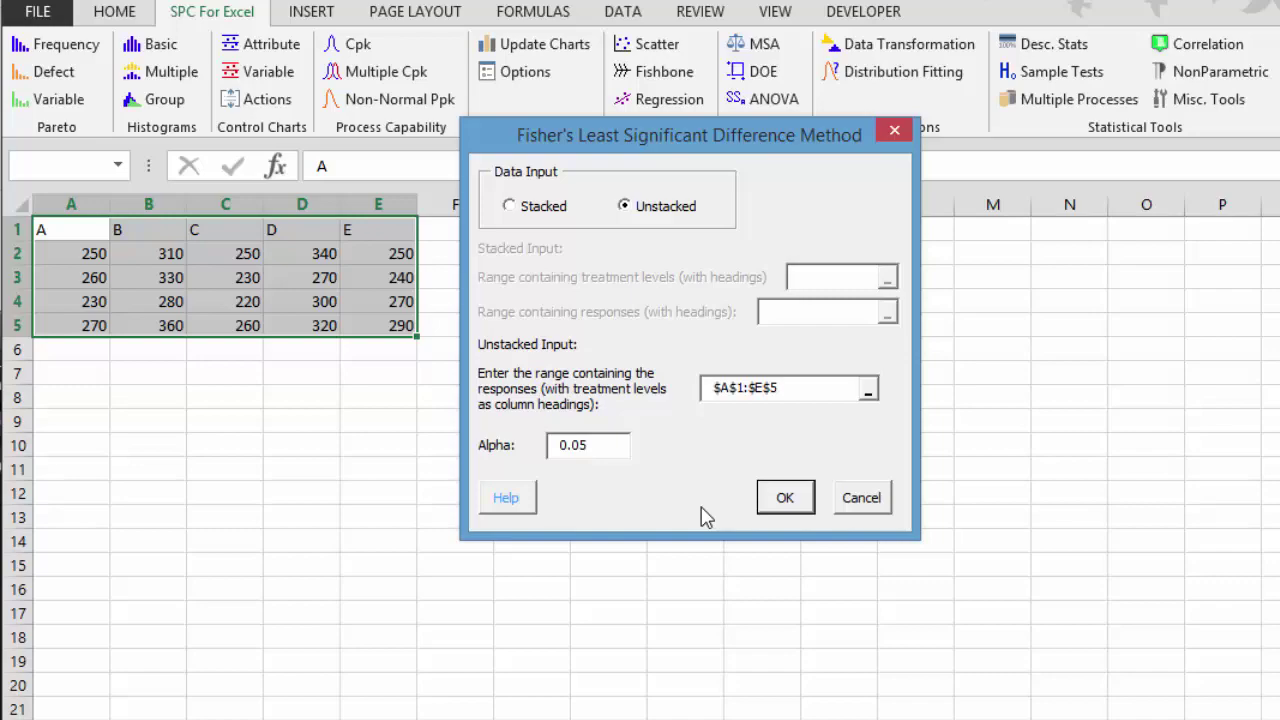
click(785, 500)
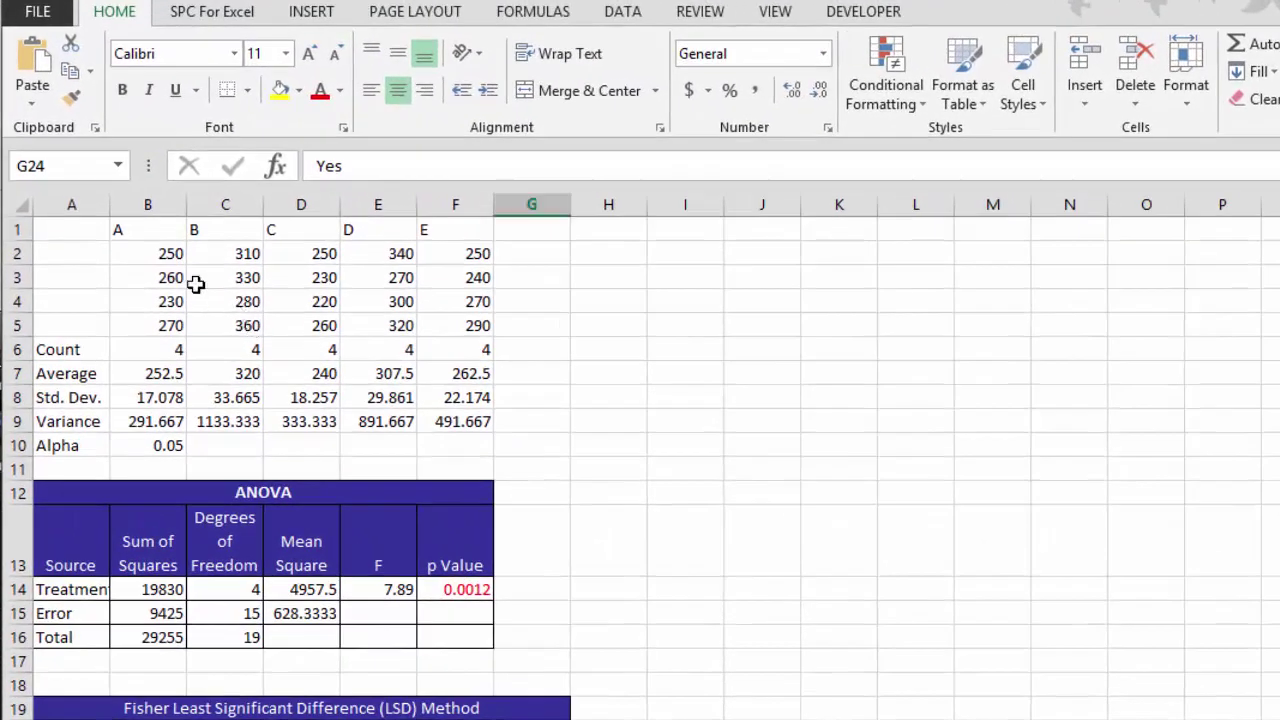
drag(116, 230, 451, 327)
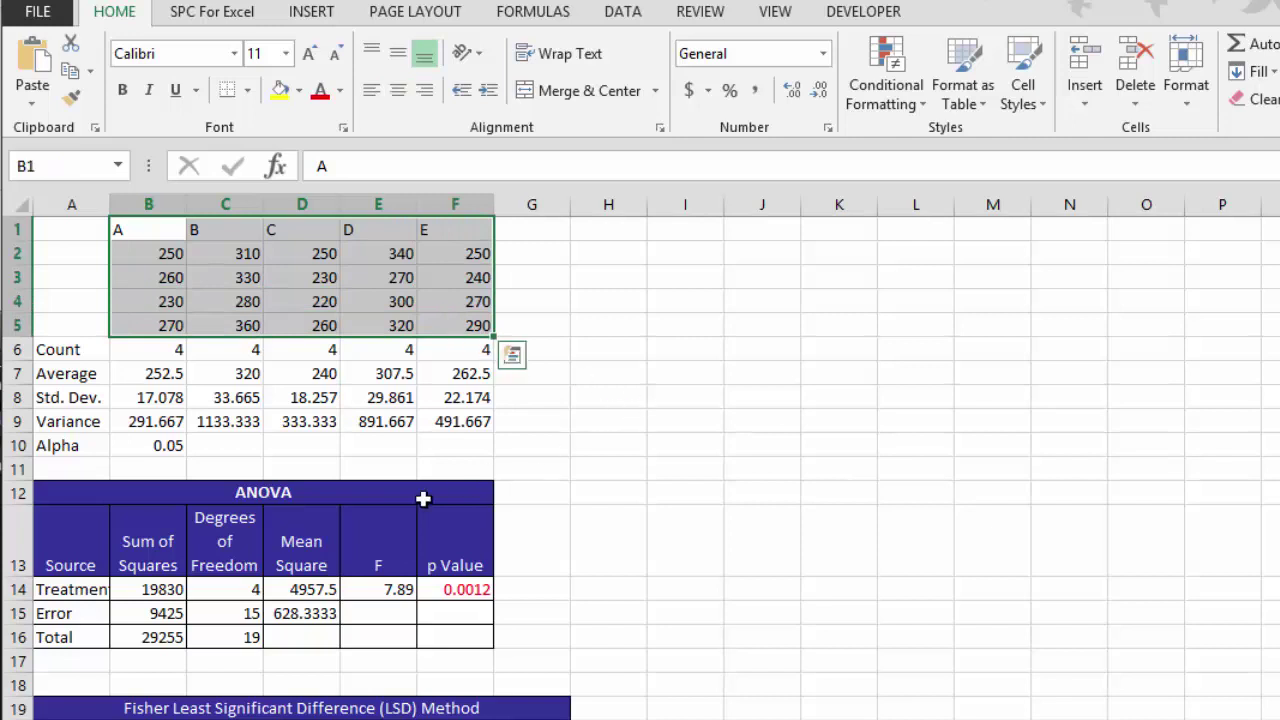
click(60, 373)
click(72, 398)
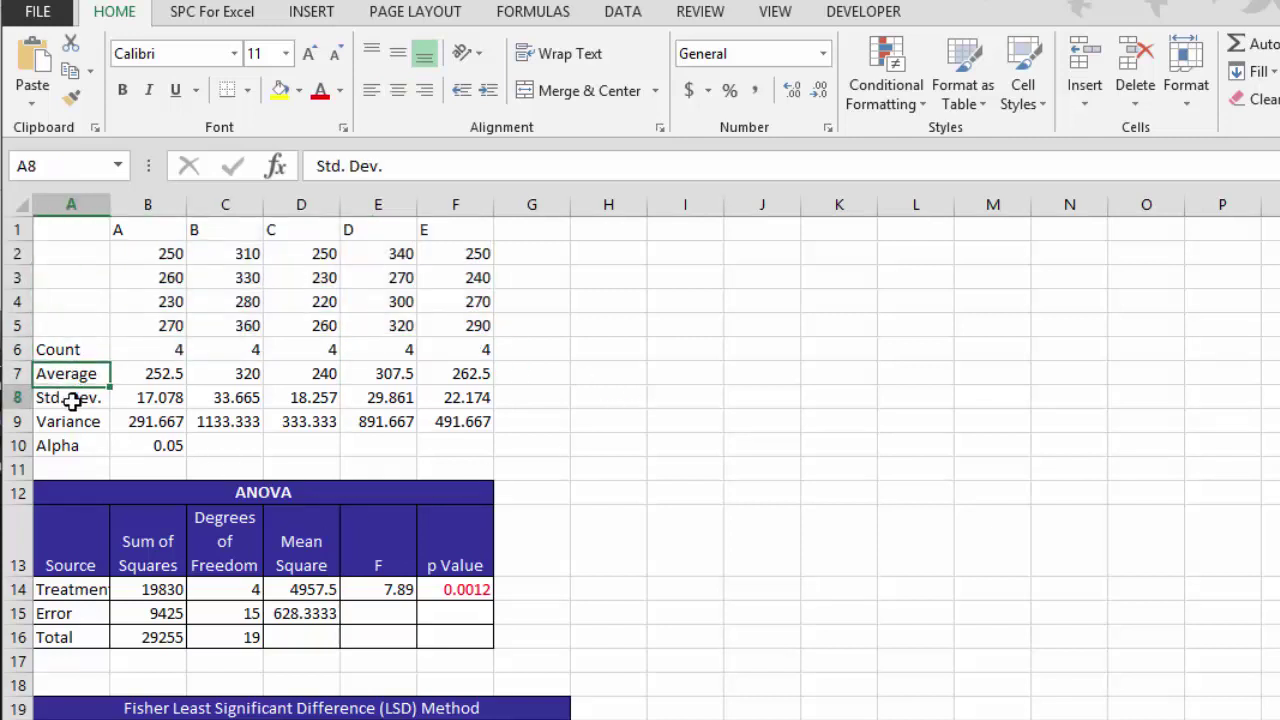
click(265, 501)
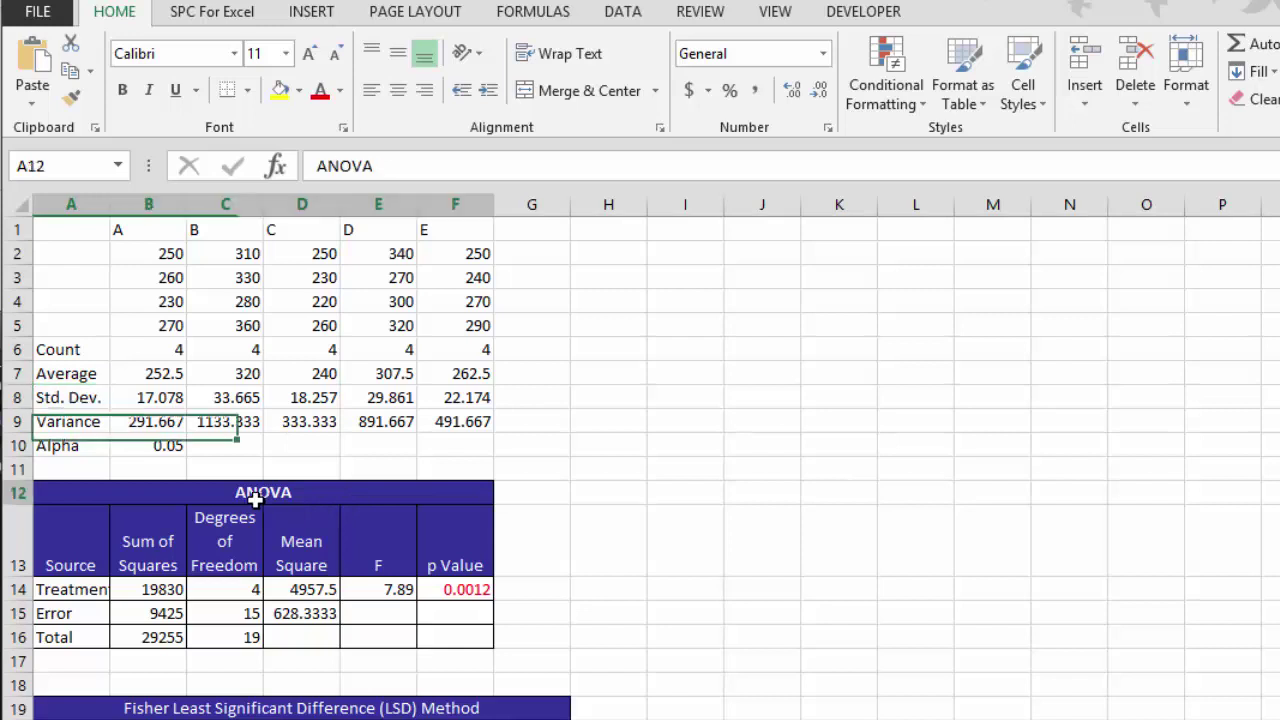
click(88, 590)
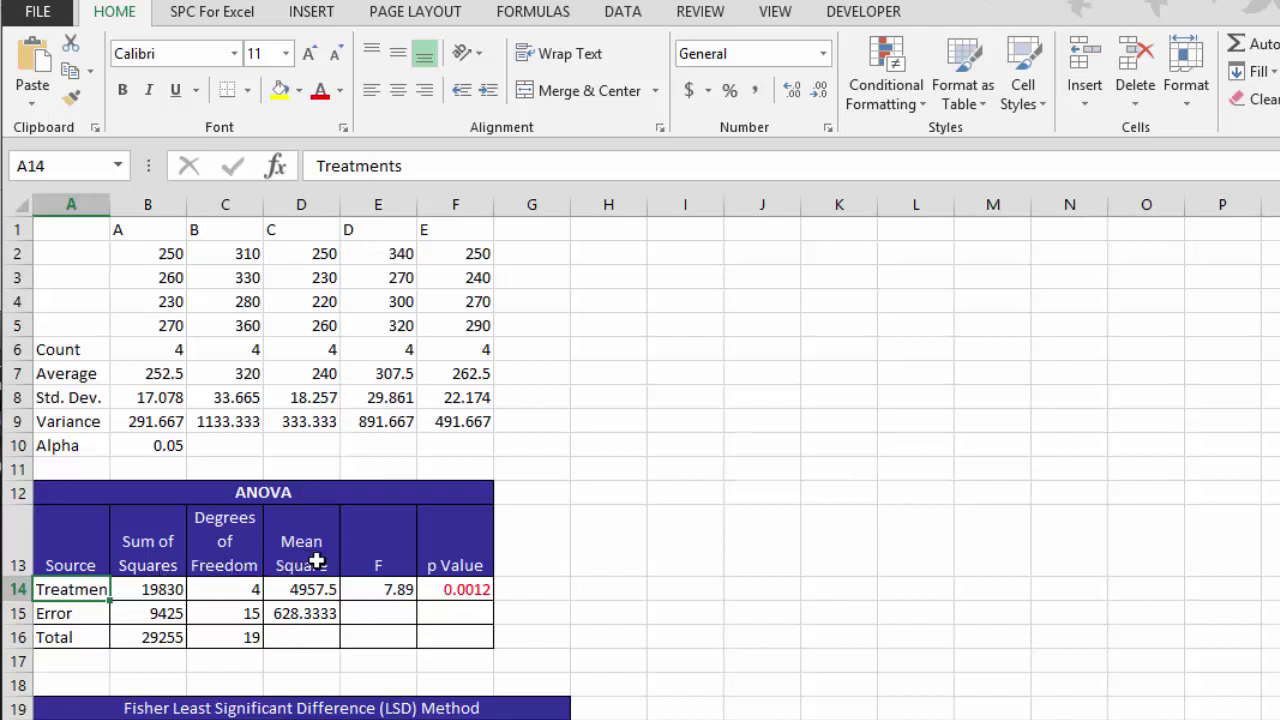
click(453, 590)
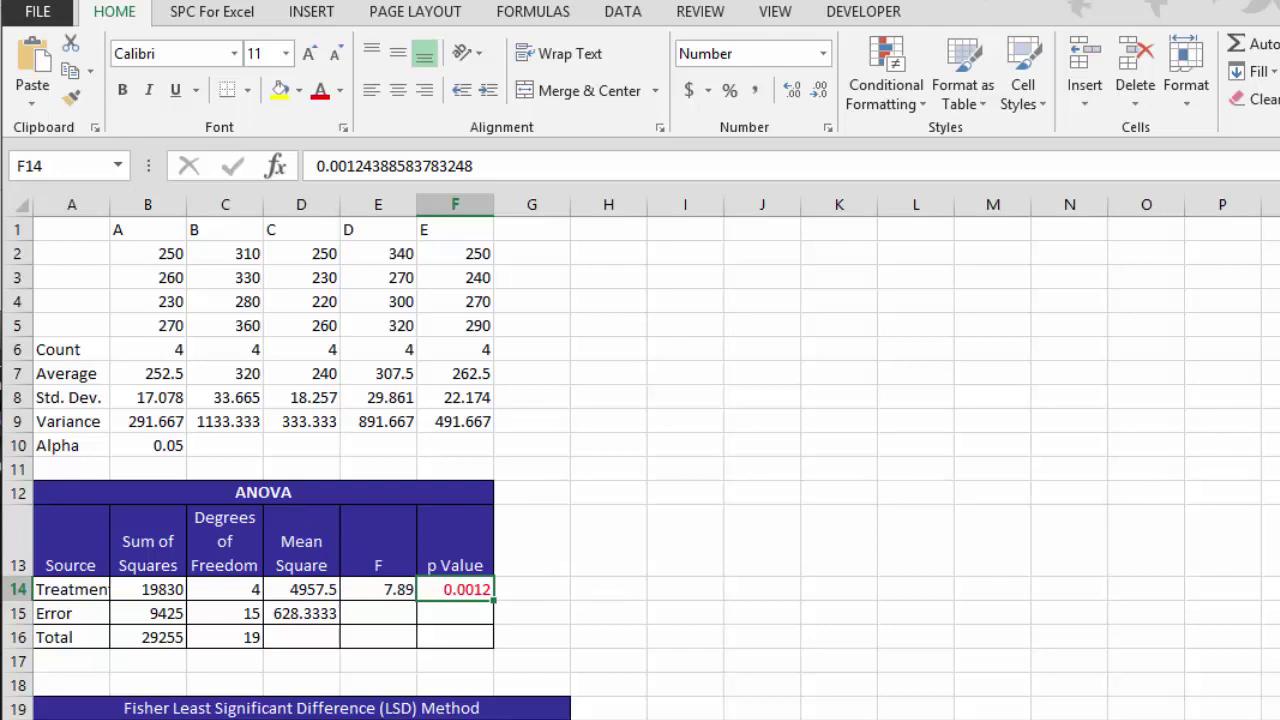
scroll(640, 467, down, 4)
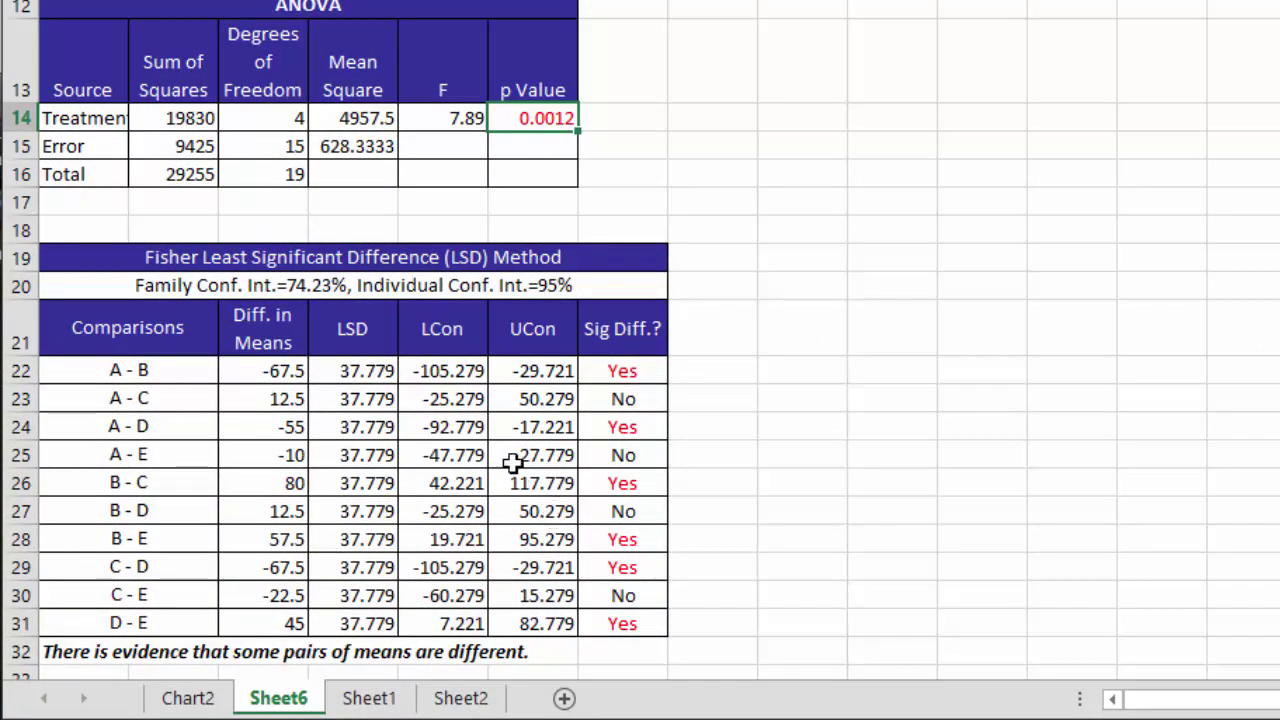
click(98, 378)
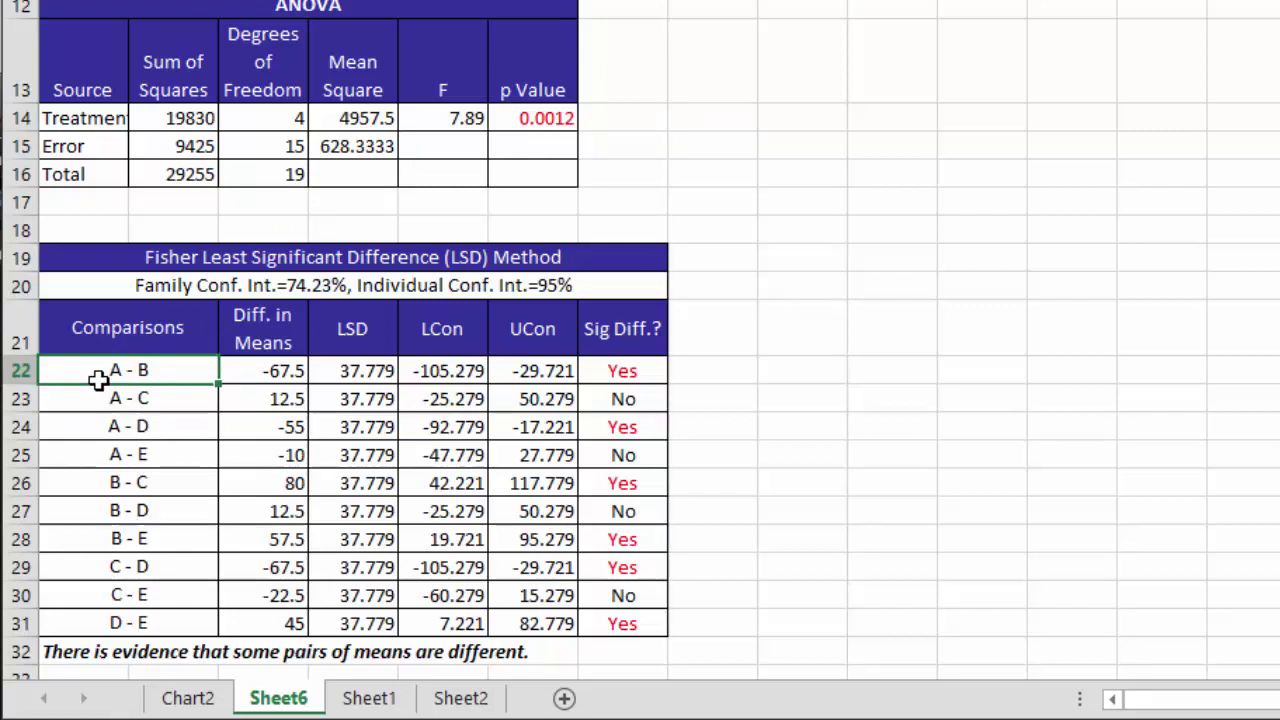
click(612, 366)
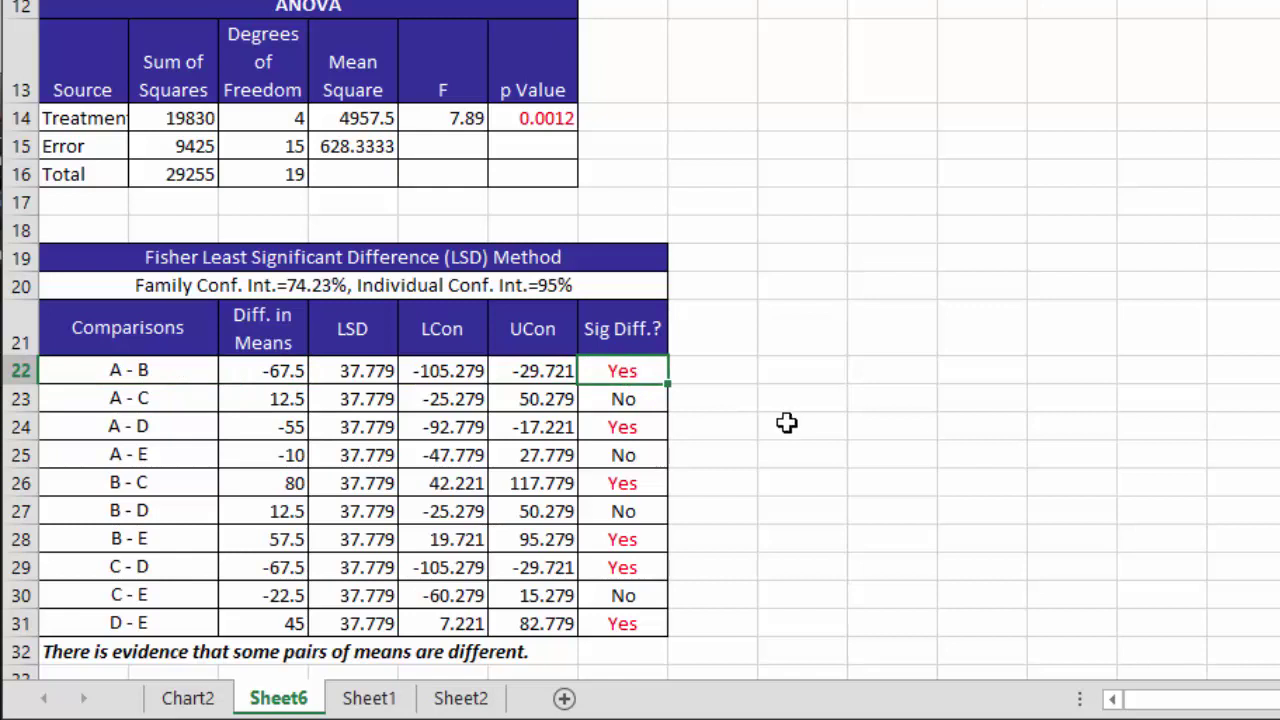
click(126, 400)
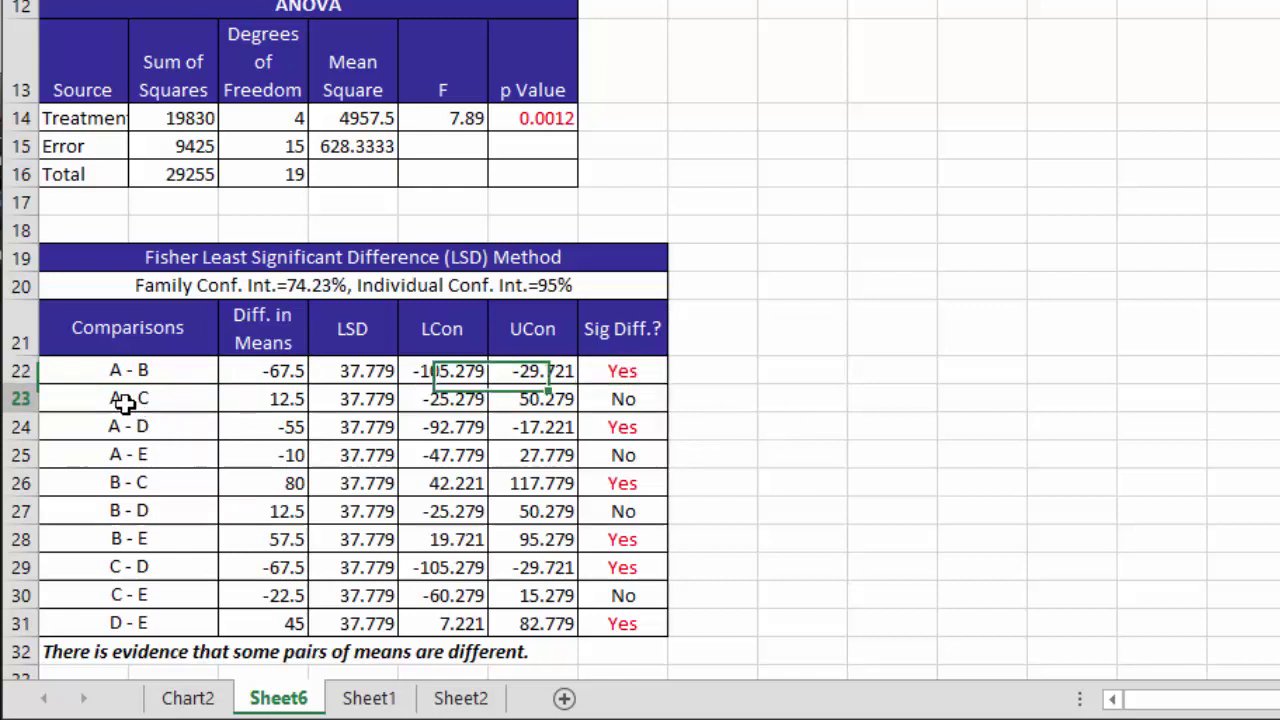
click(607, 402)
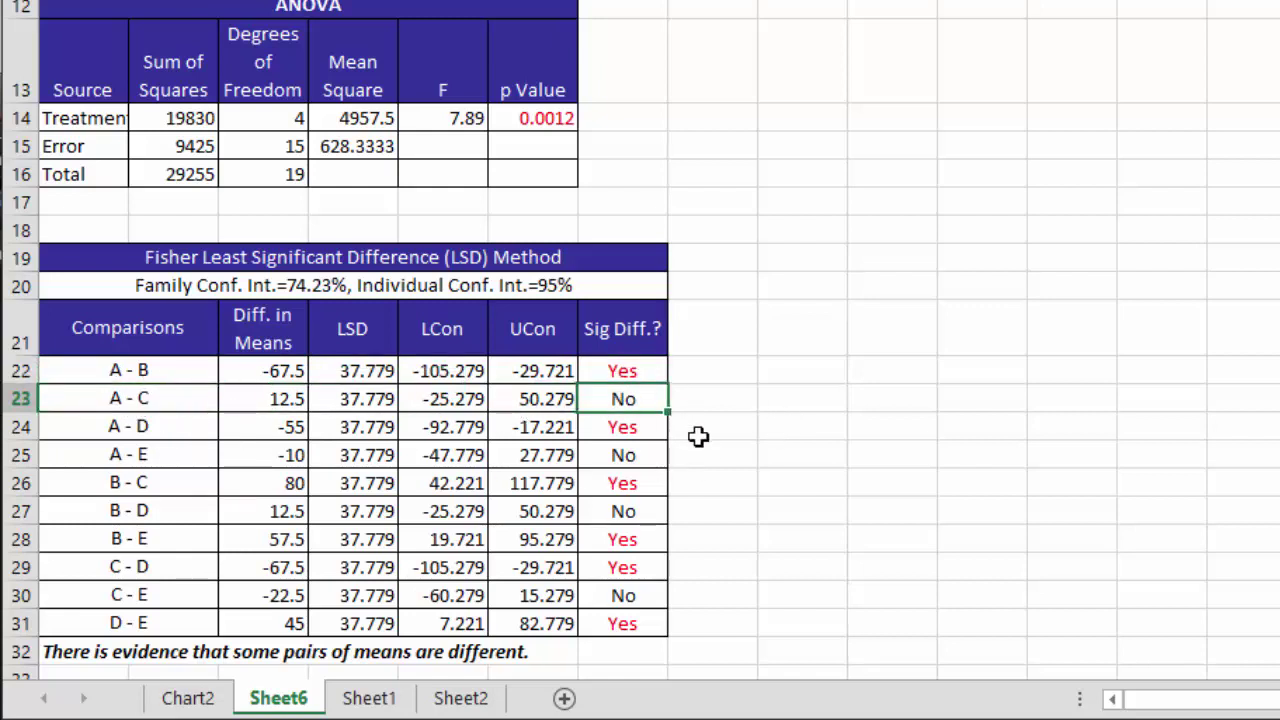
click(146, 621)
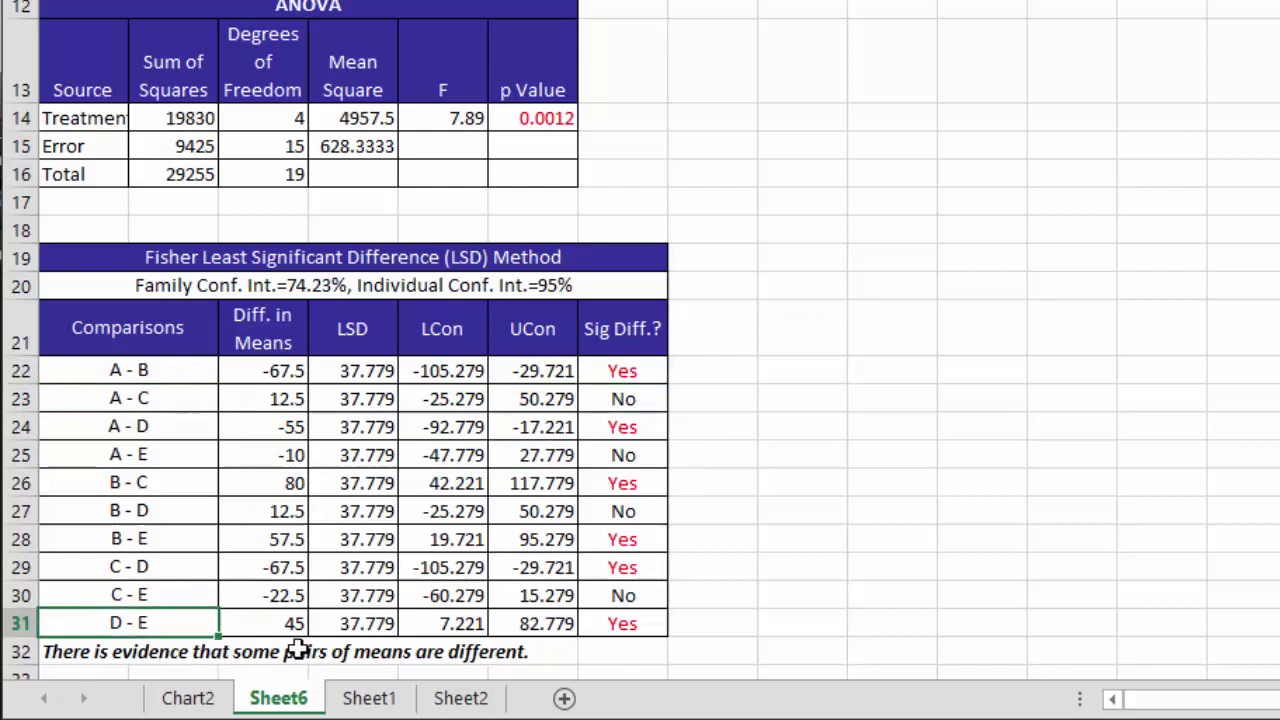
click(614, 618)
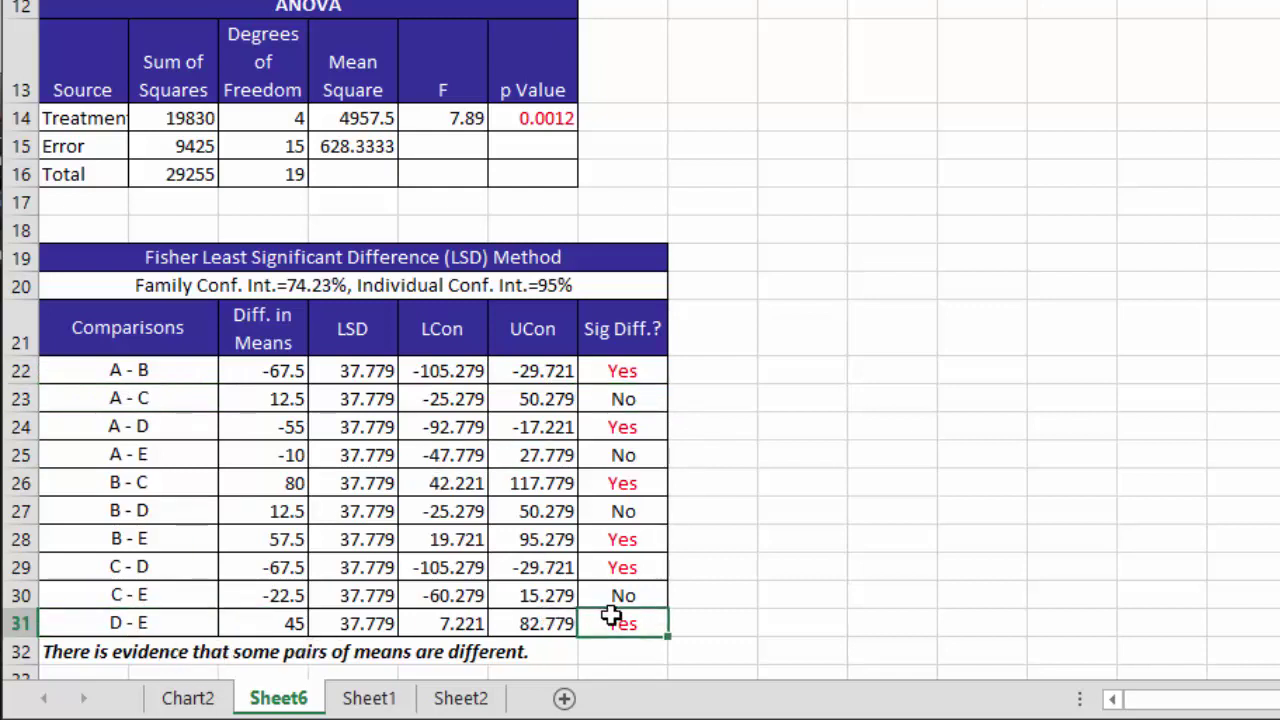
View the Fisher LSD confidence-interval chart on Chart2, then return to Sheet1's data
click(188, 698)
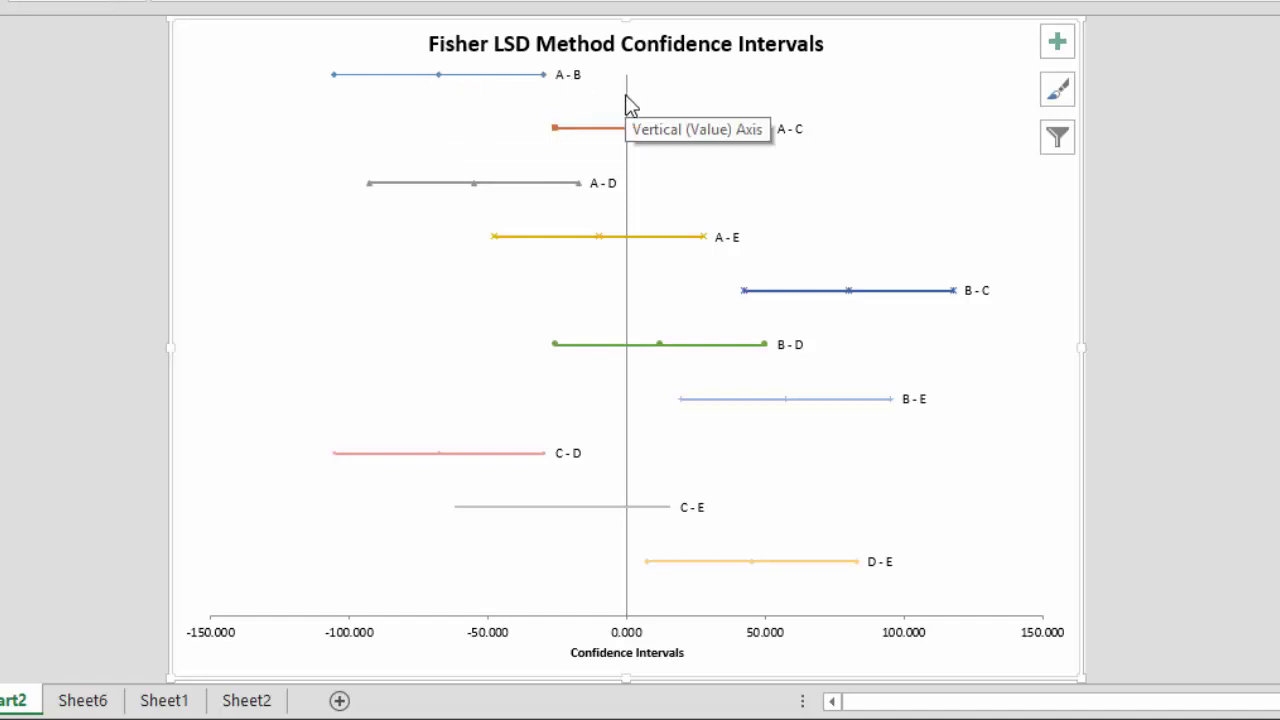
click(162, 136)
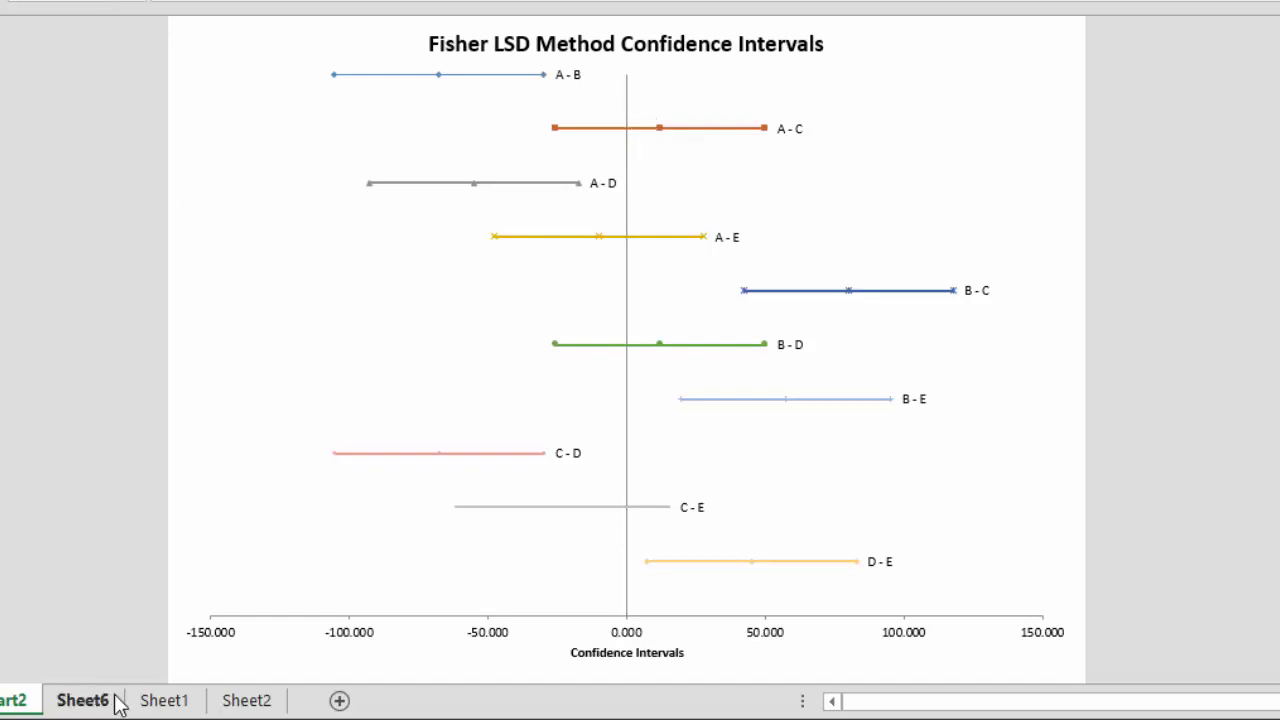
click(170, 702)
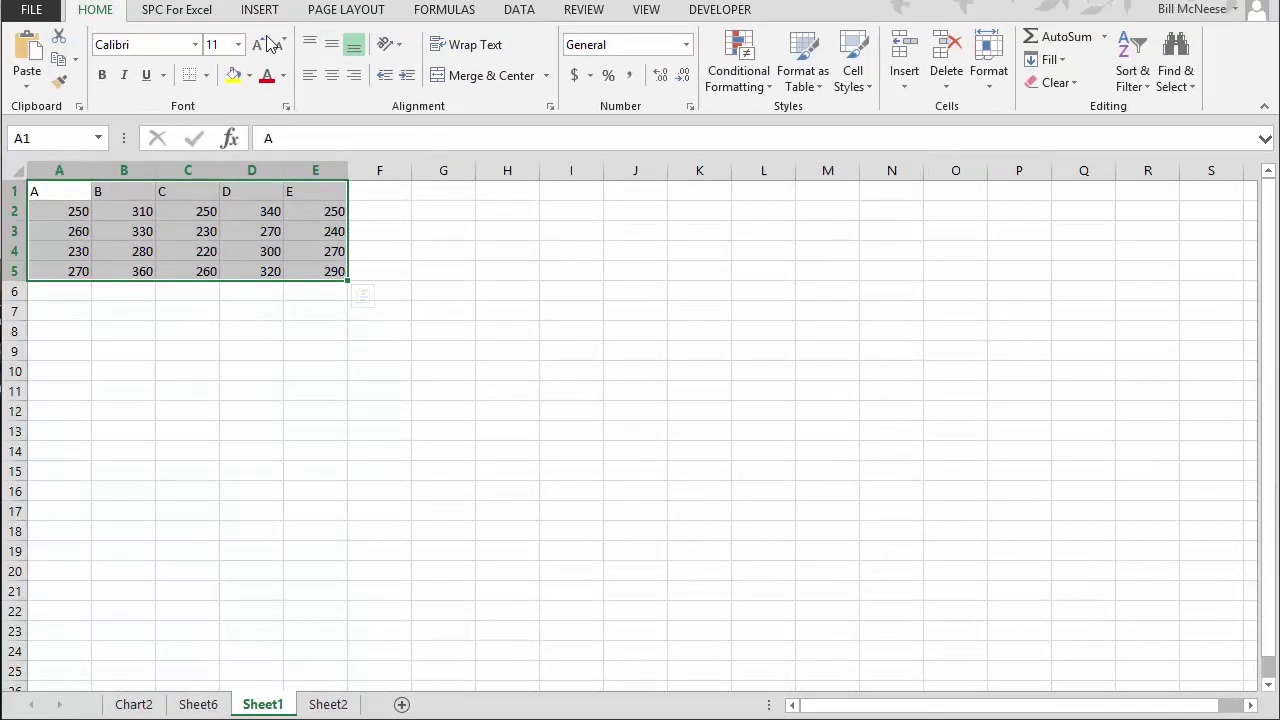
click(190, 9)
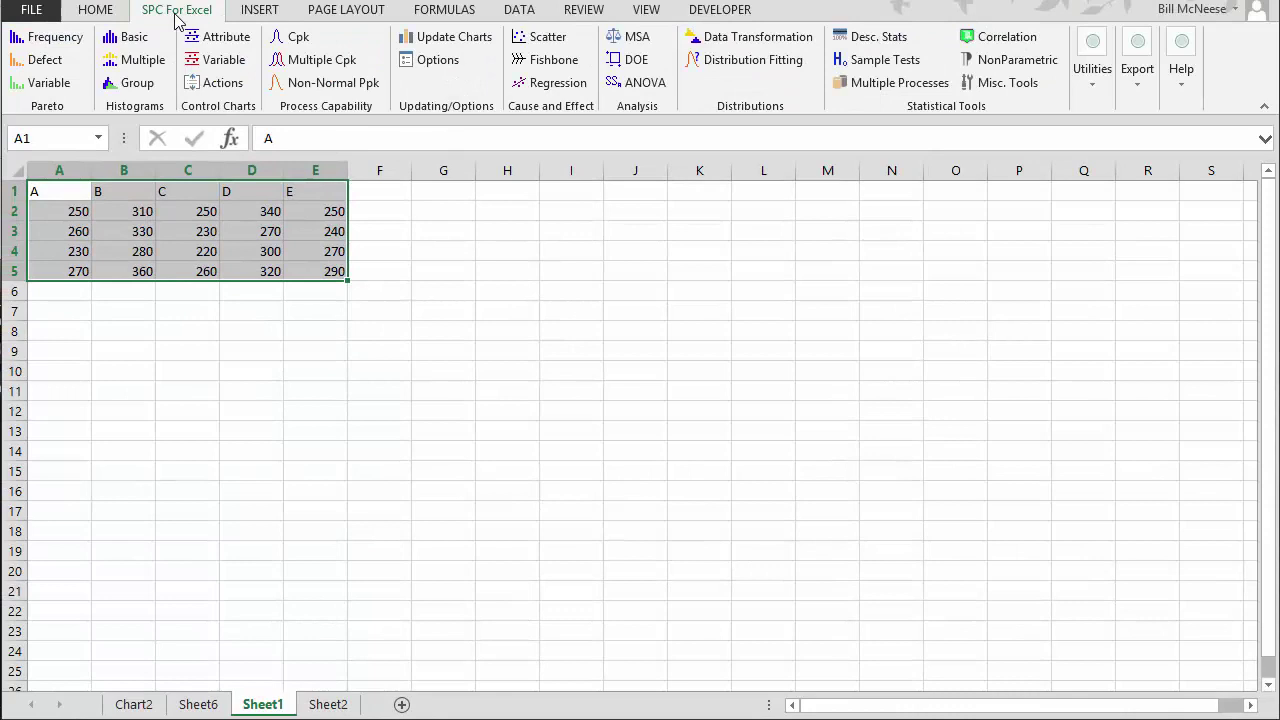
click(858, 82)
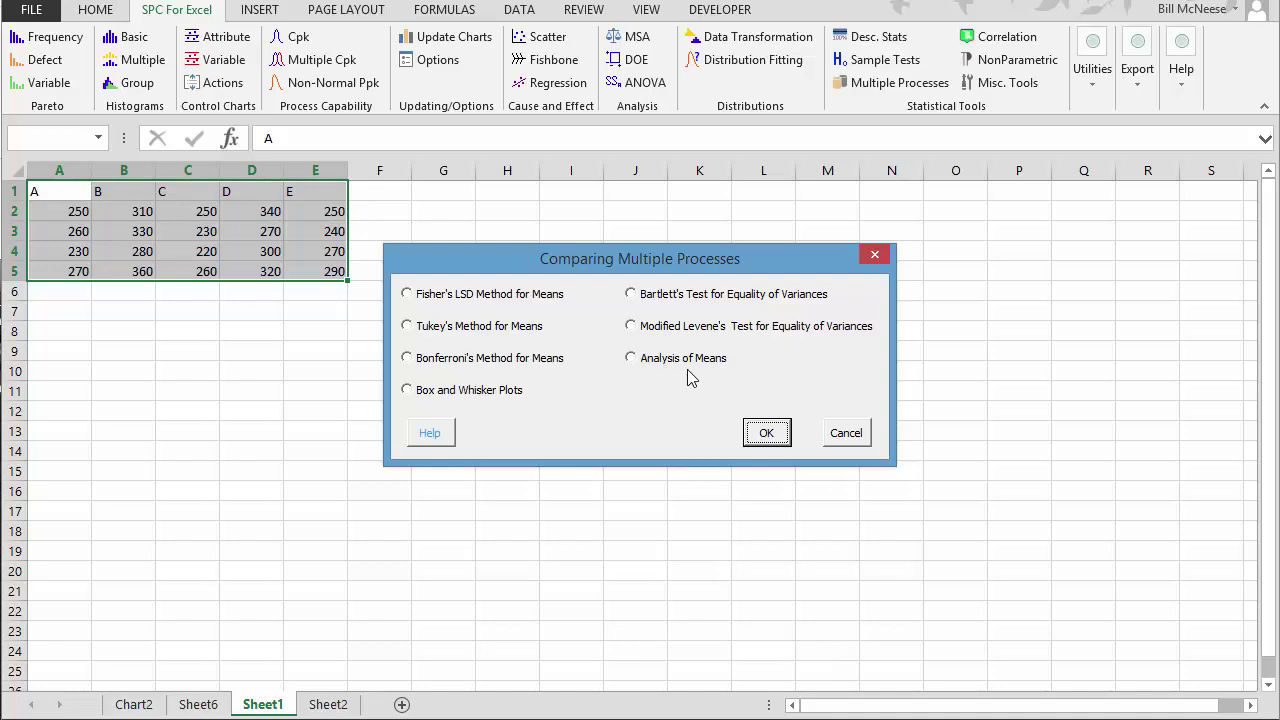
click(848, 435)
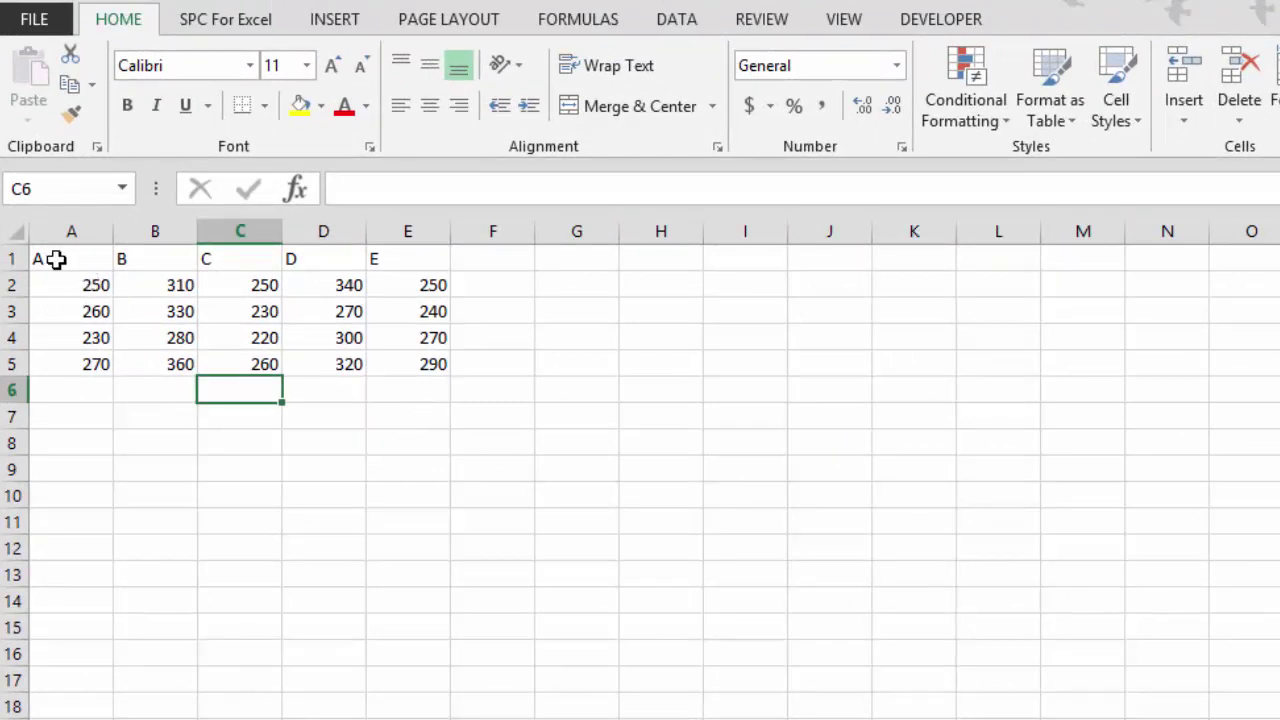
Select A1:E5 and choose Analysis of Means from the Multiple Processes options
click(87, 263)
drag(87, 263, 428, 362)
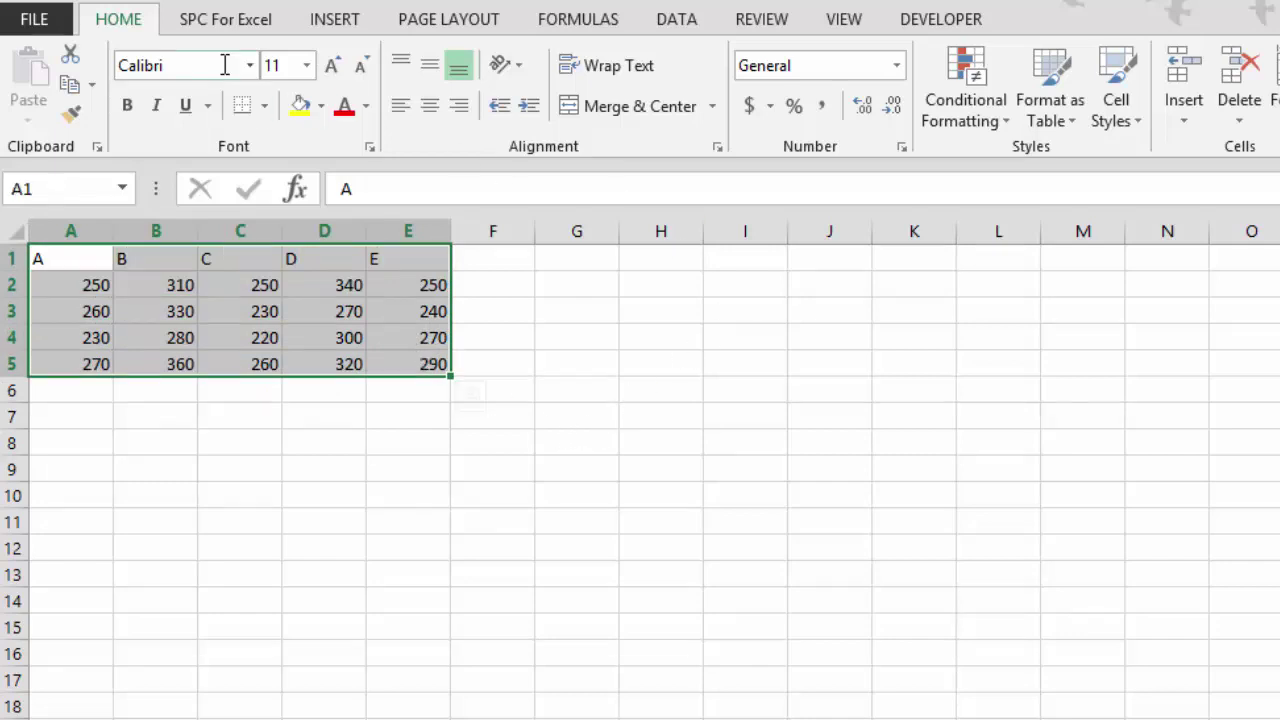
click(212, 24)
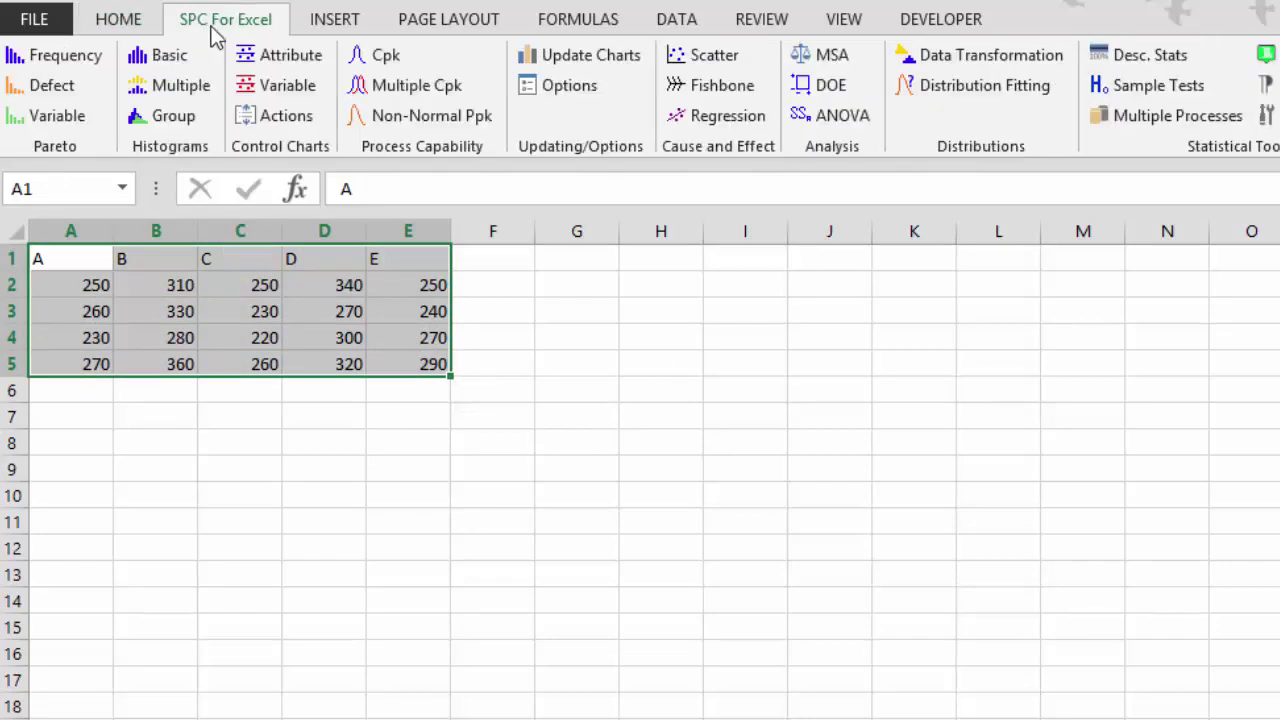
click(1164, 126)
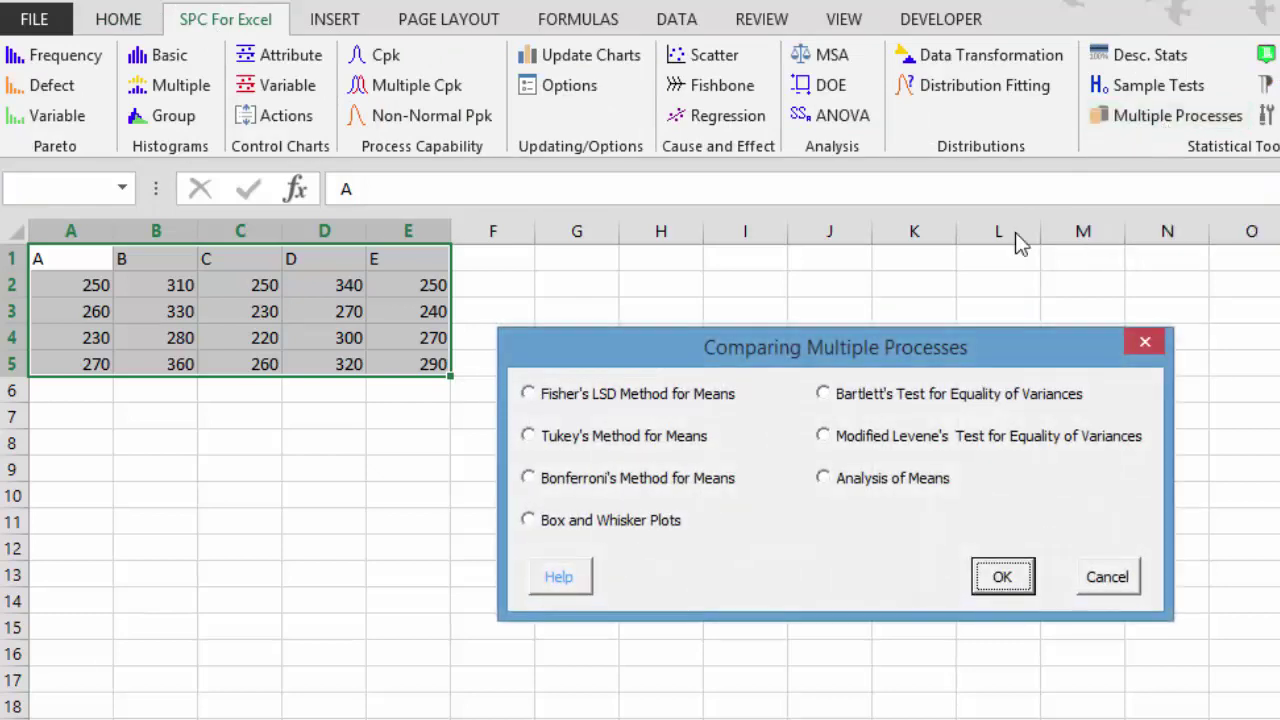
click(885, 480)
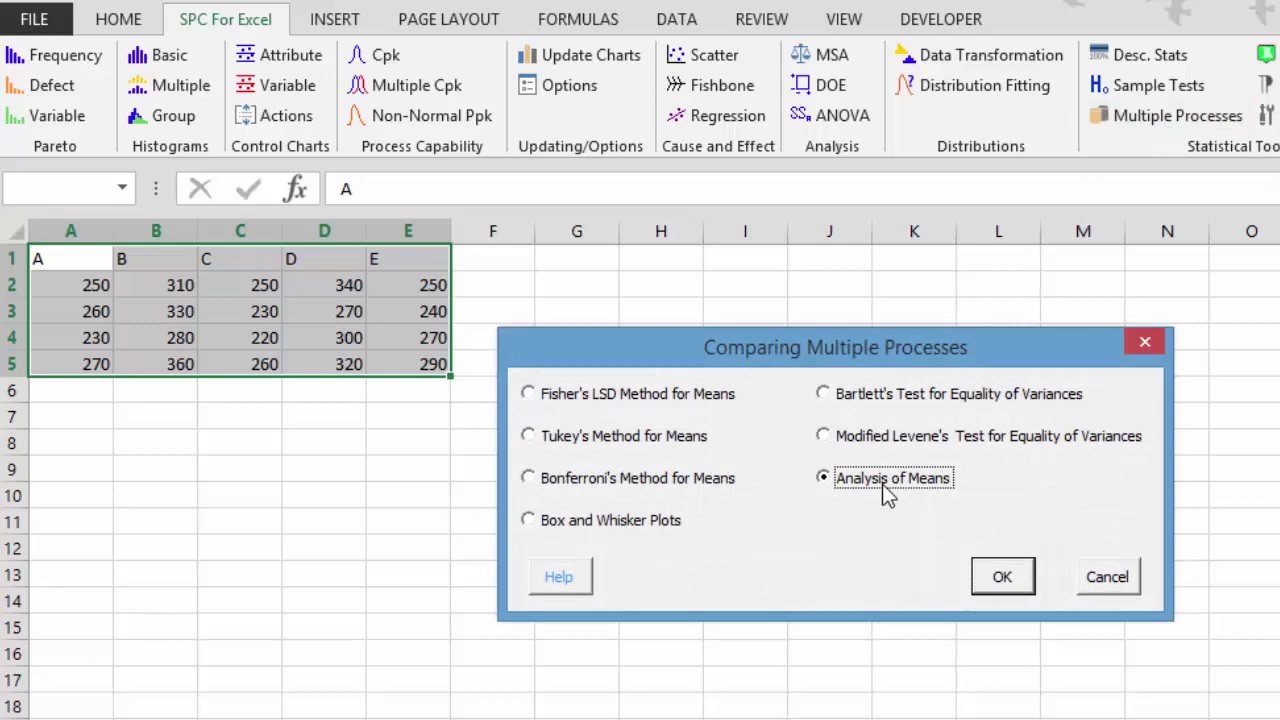
click(1003, 585)
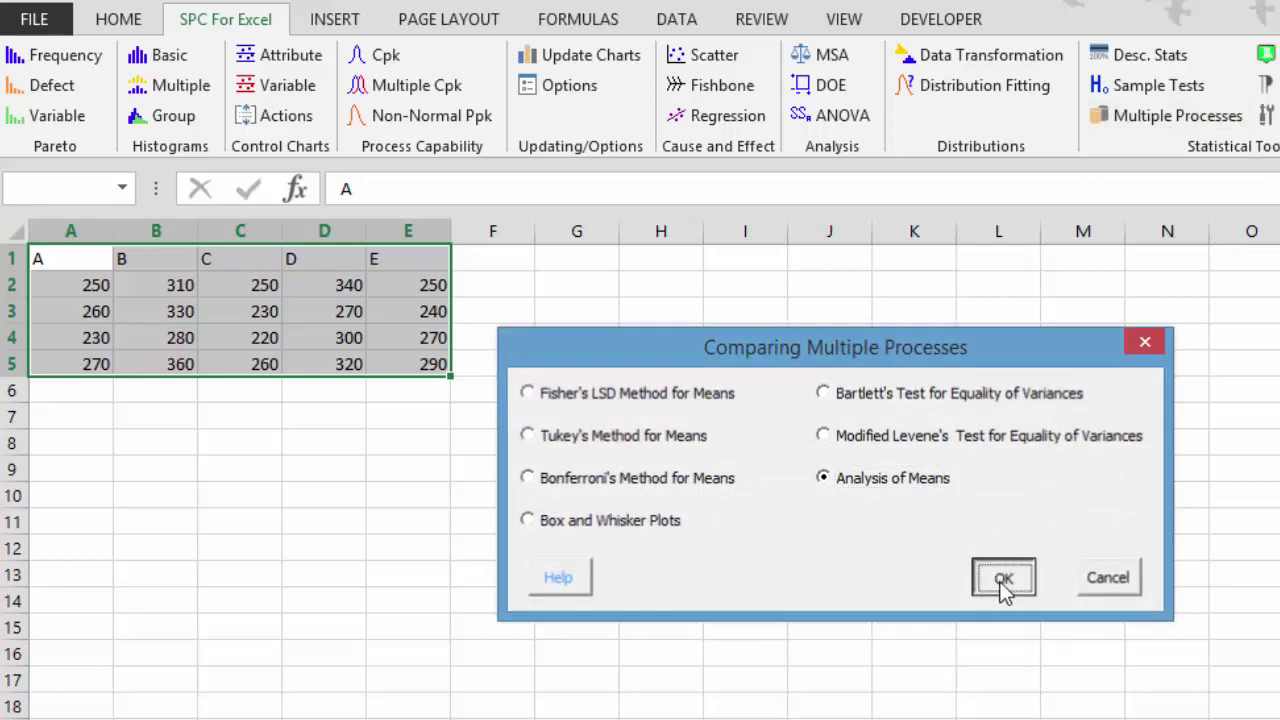
Keep range $A$1:$E$5 and generate the ANOM and range charts
drag(680, 290, 606, 188)
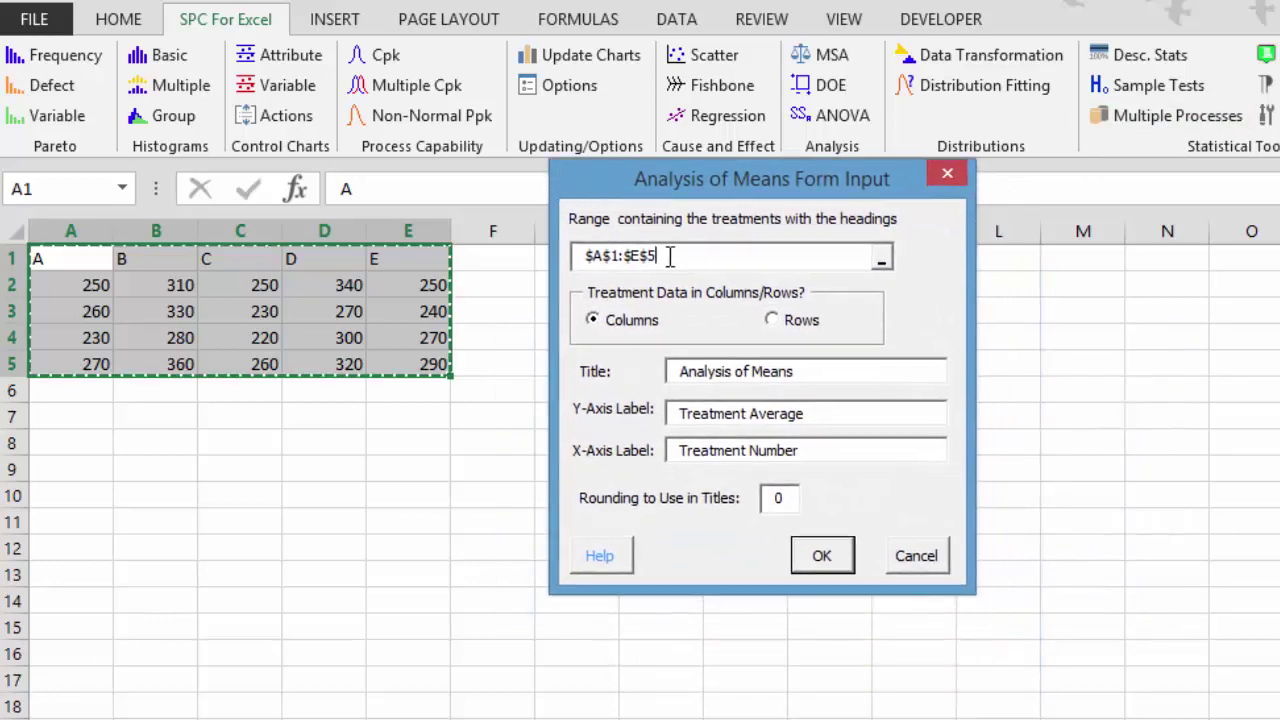
click(671, 255)
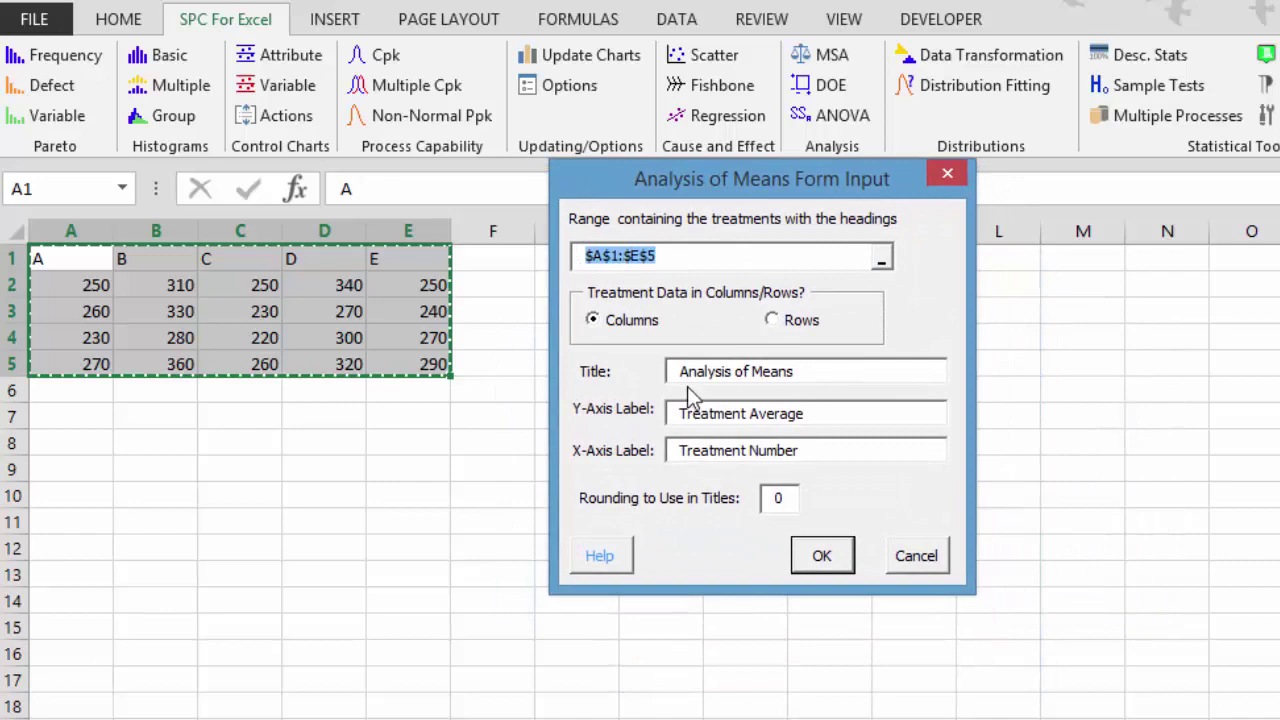
click(812, 564)
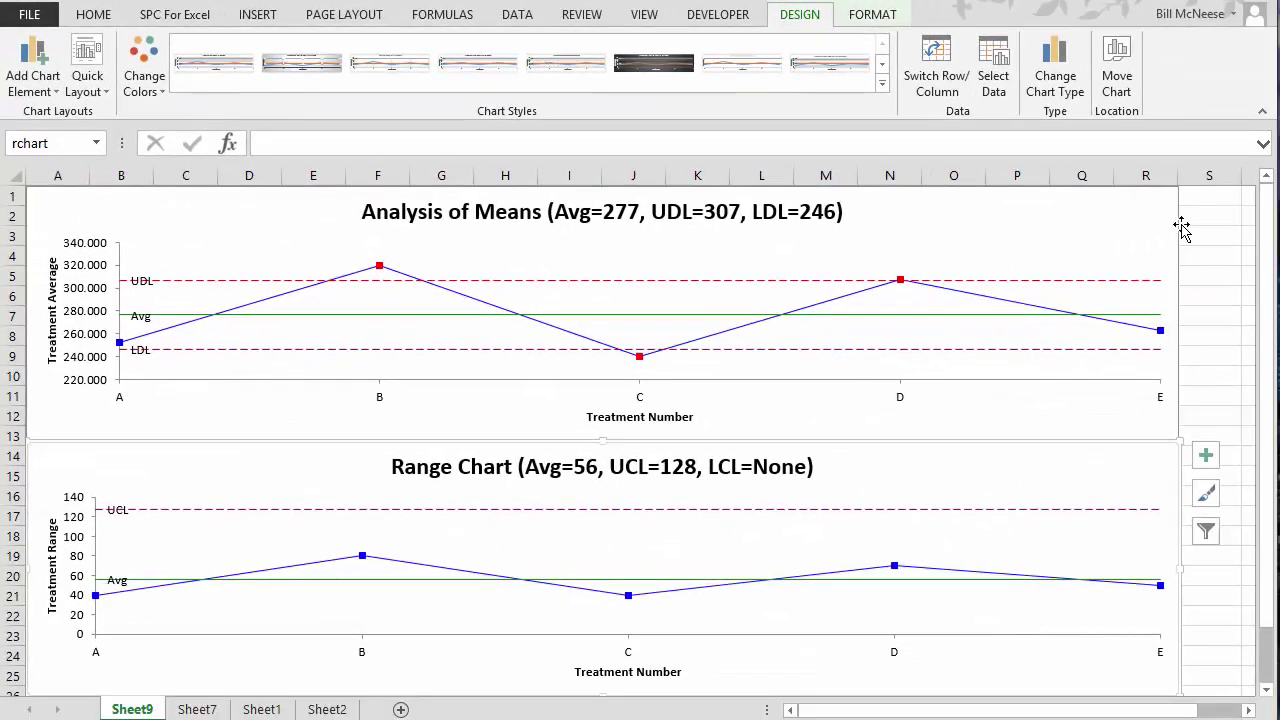
Review the ANOM calculations on Sheet7, then return to the charts on Sheet9
click(1182, 229)
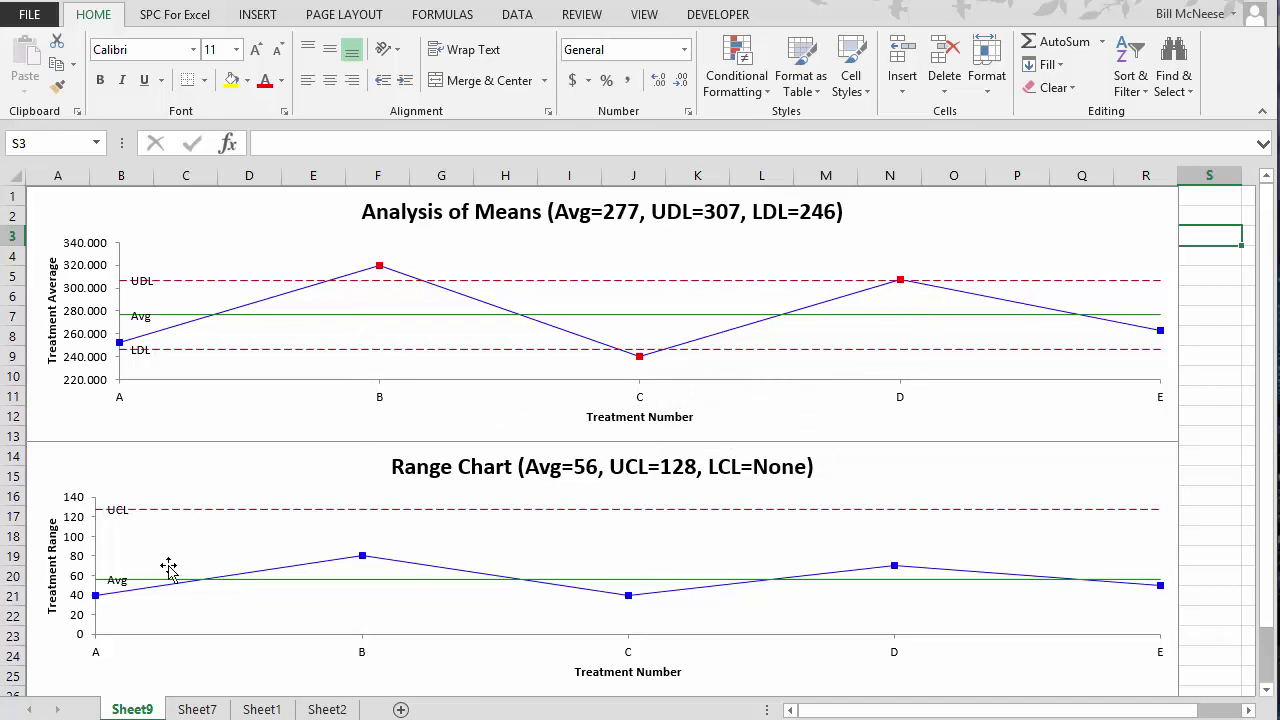
click(197, 710)
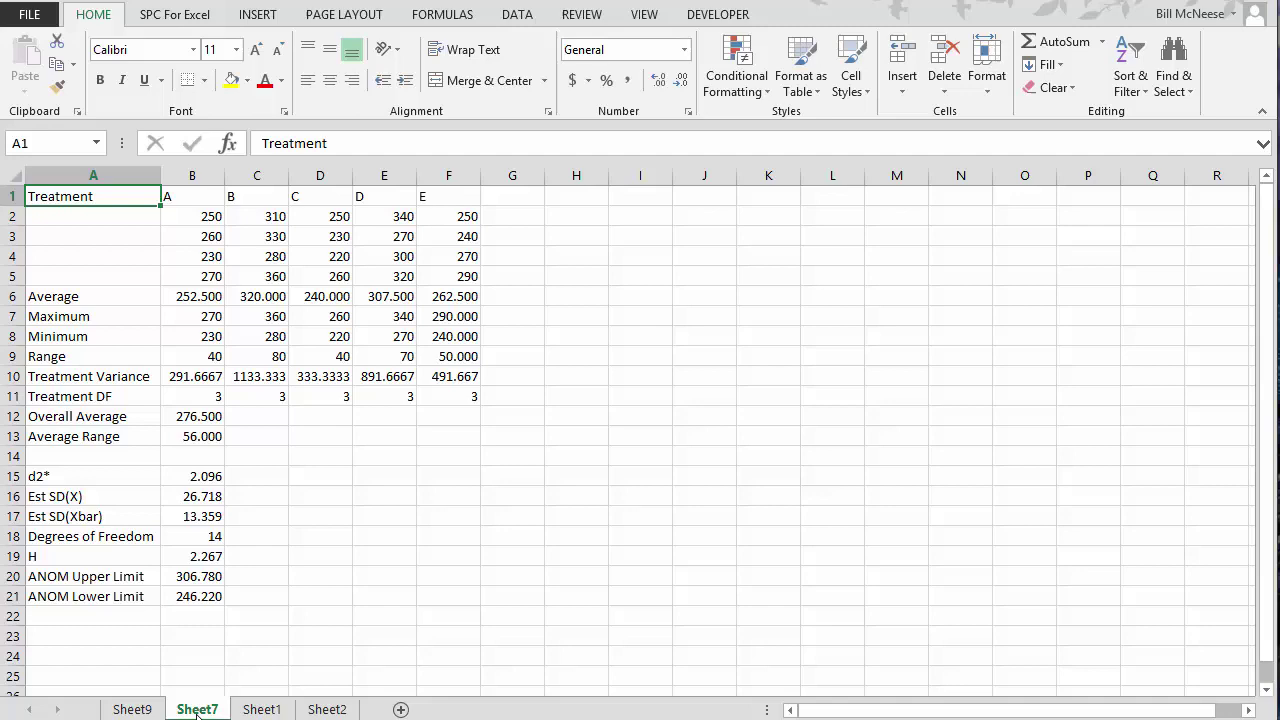
click(147, 709)
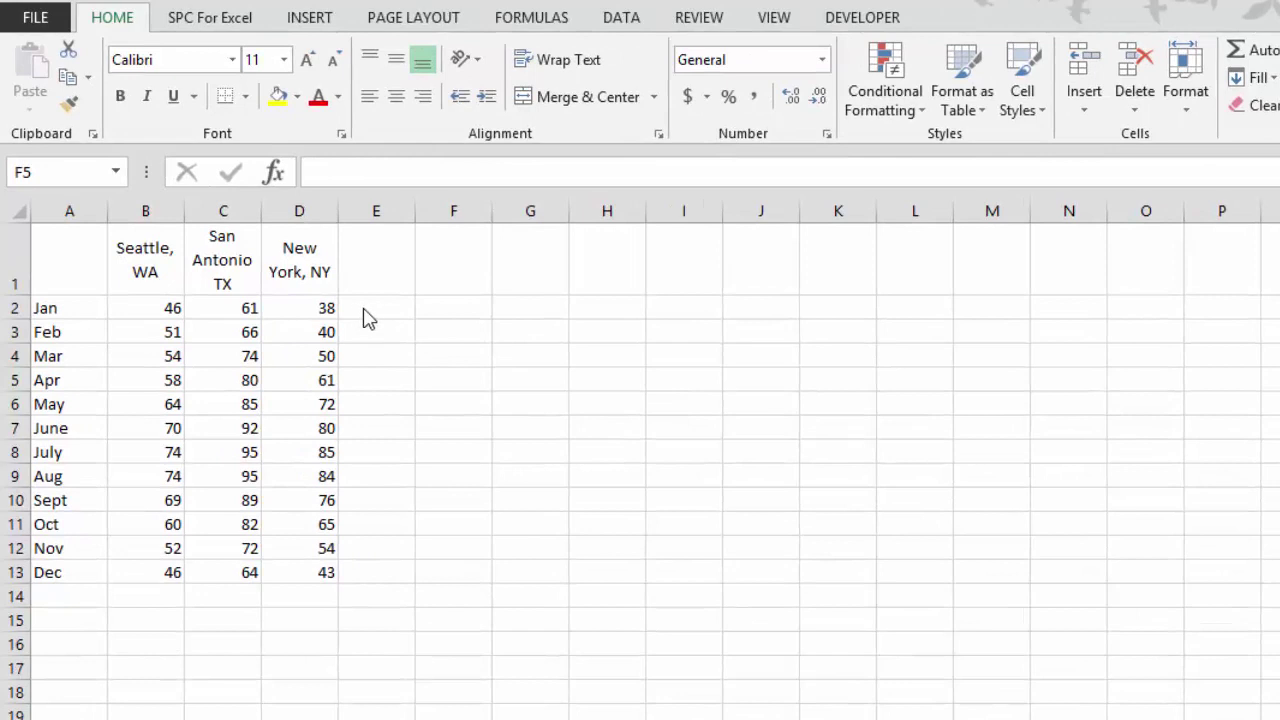
Select the Seattle, San Antonio and New York columns B1:D13 and choose Box and Whisker Plots
click(140, 264)
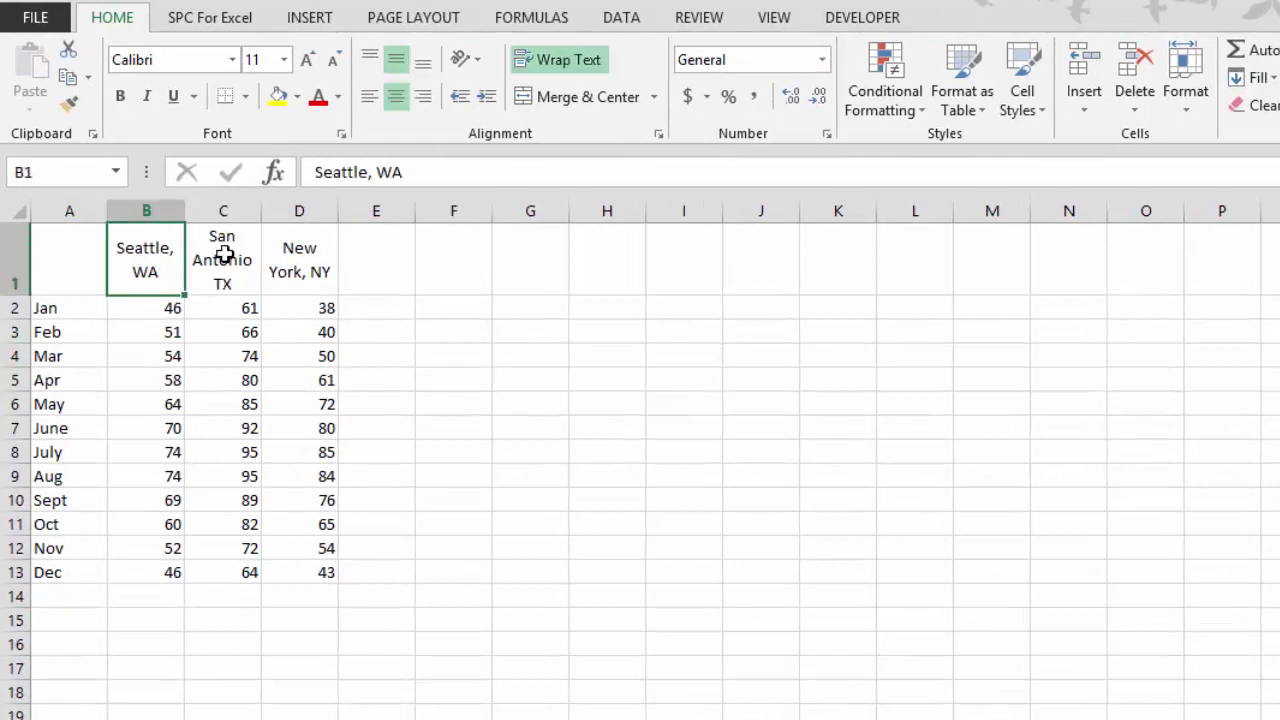
click(240, 252)
click(296, 246)
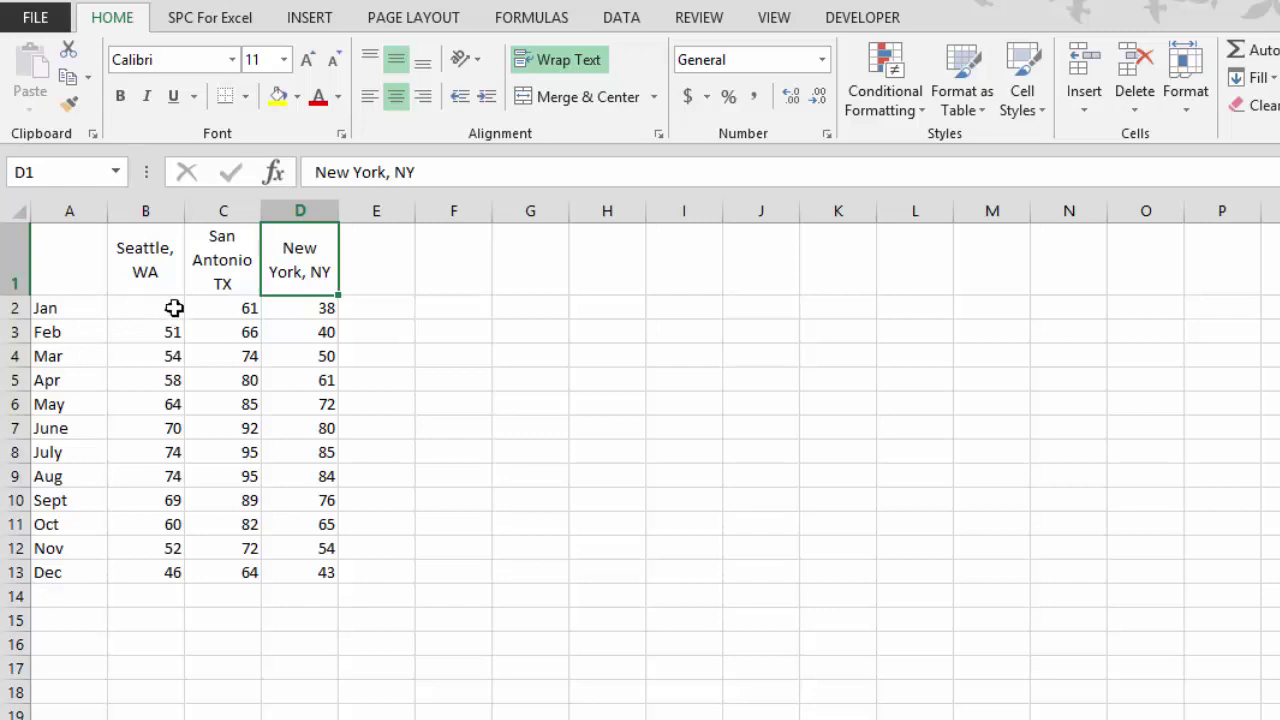
drag(146, 277, 293, 578)
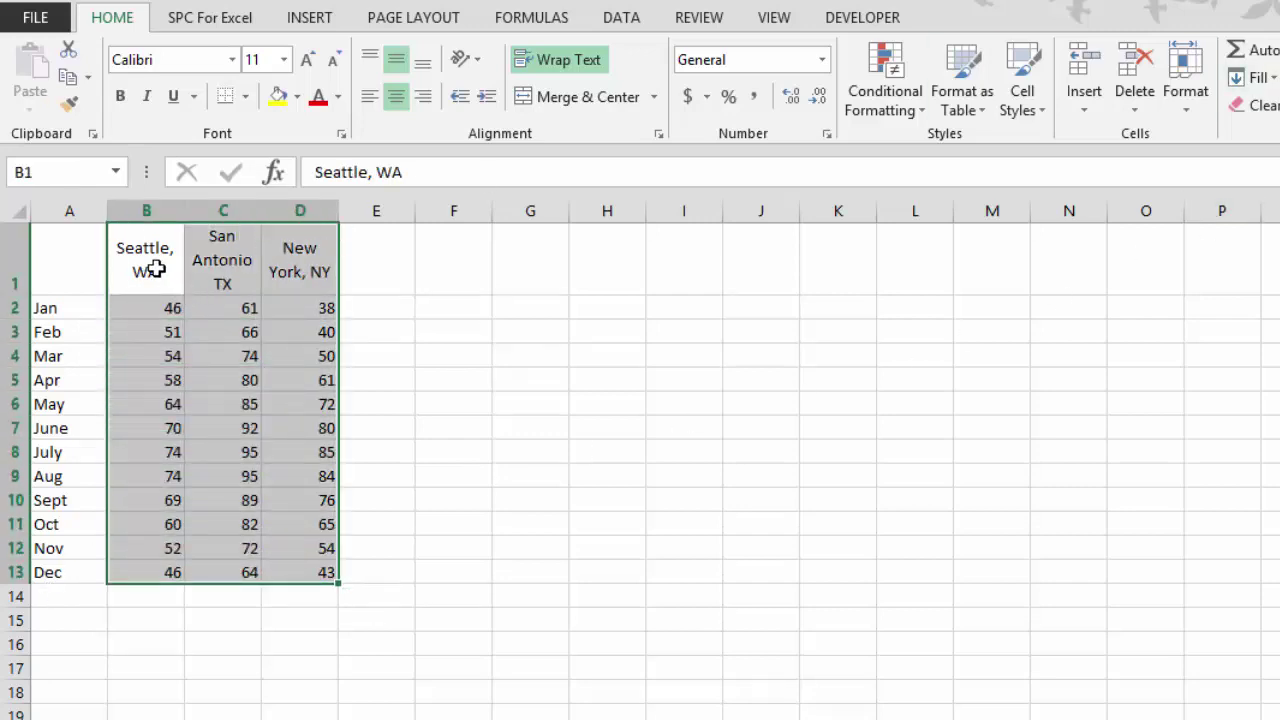
click(222, 22)
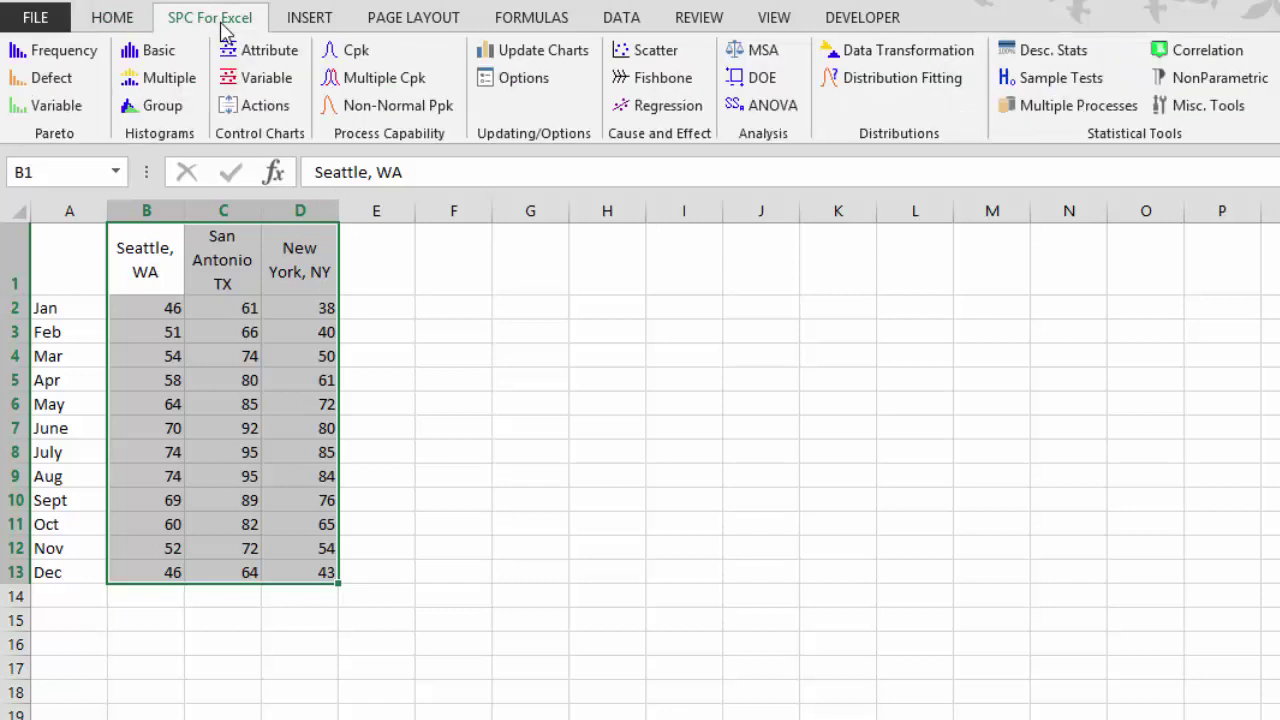
click(1047, 118)
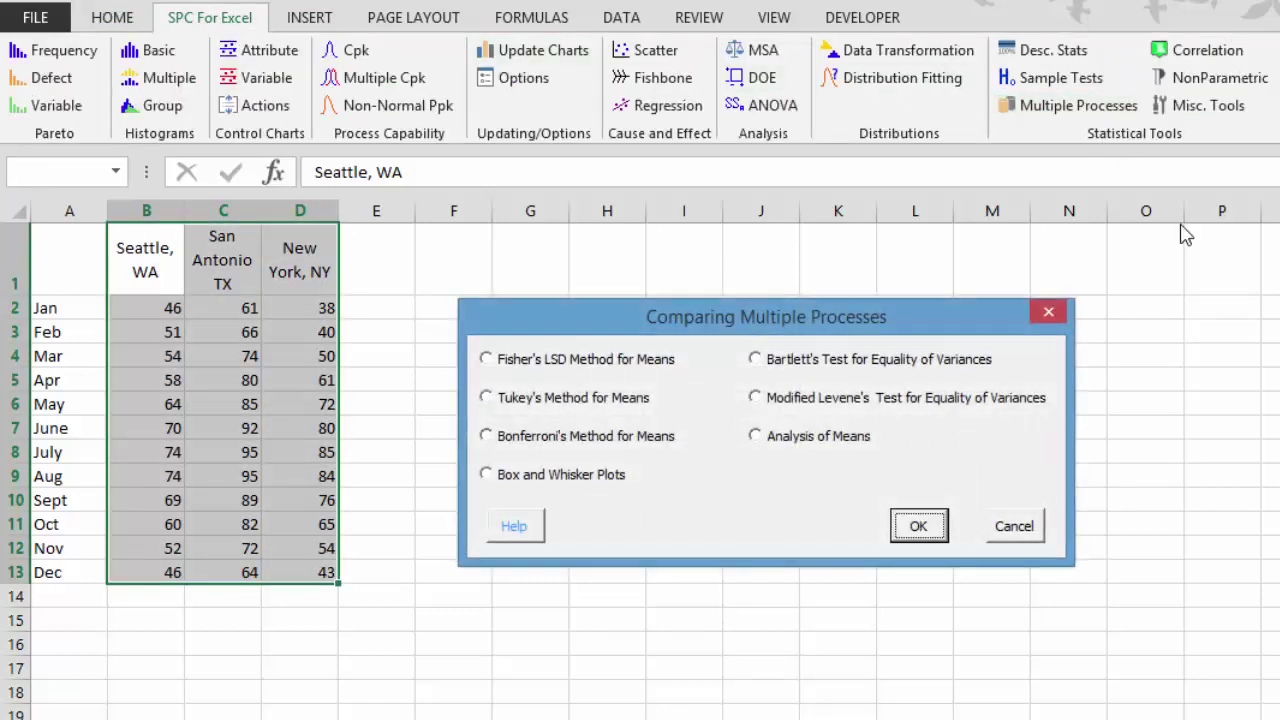
click(564, 482)
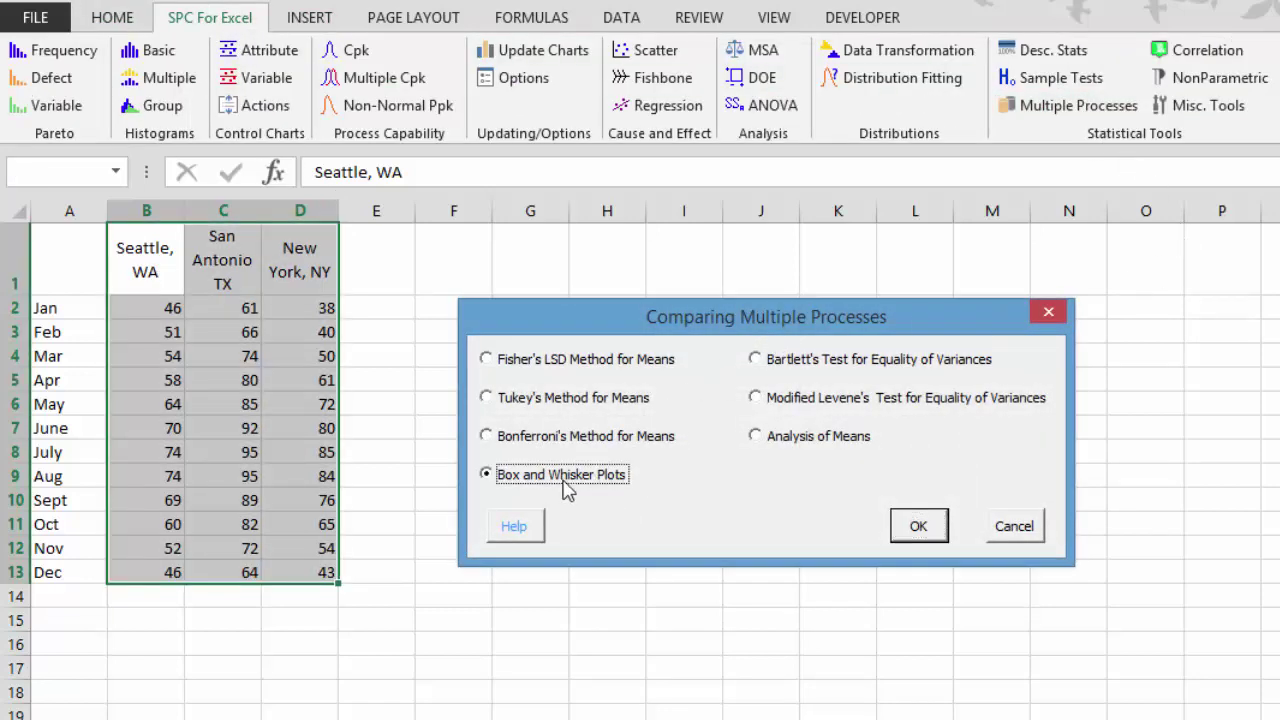
click(900, 524)
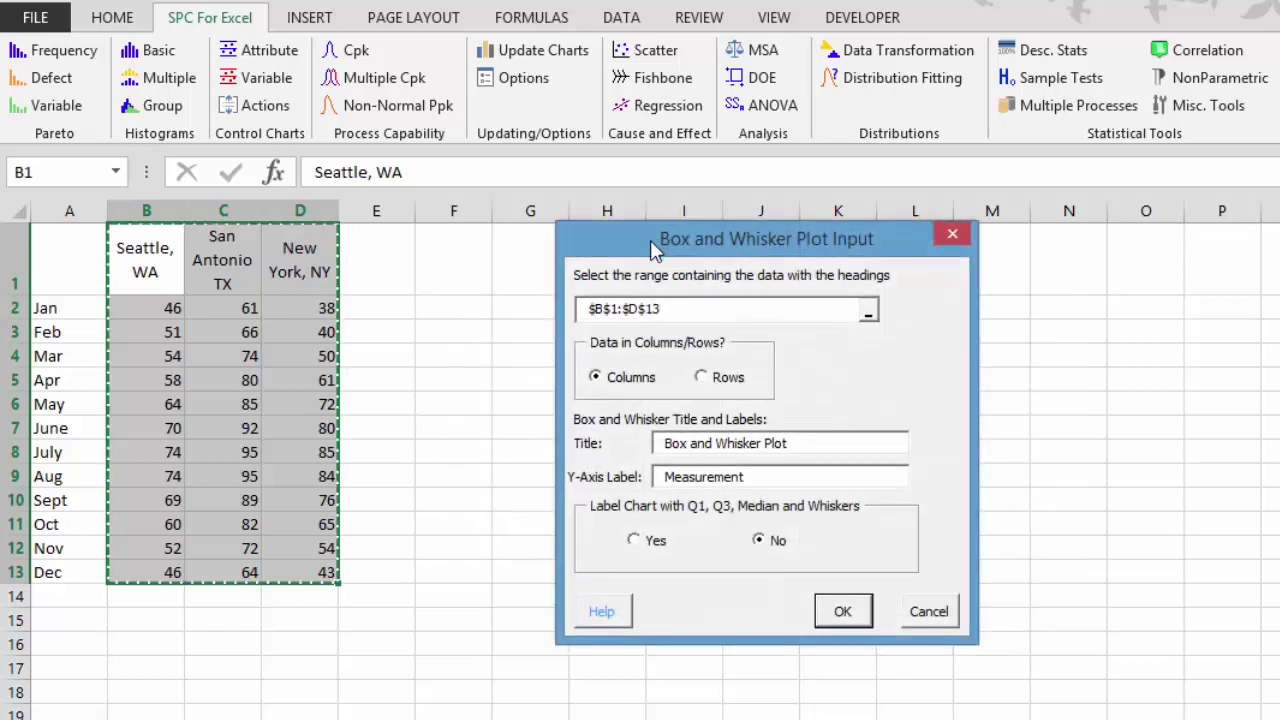
Set Label Chart to Yes and create the box-and-whisker plot
drag(537, 241, 450, 234)
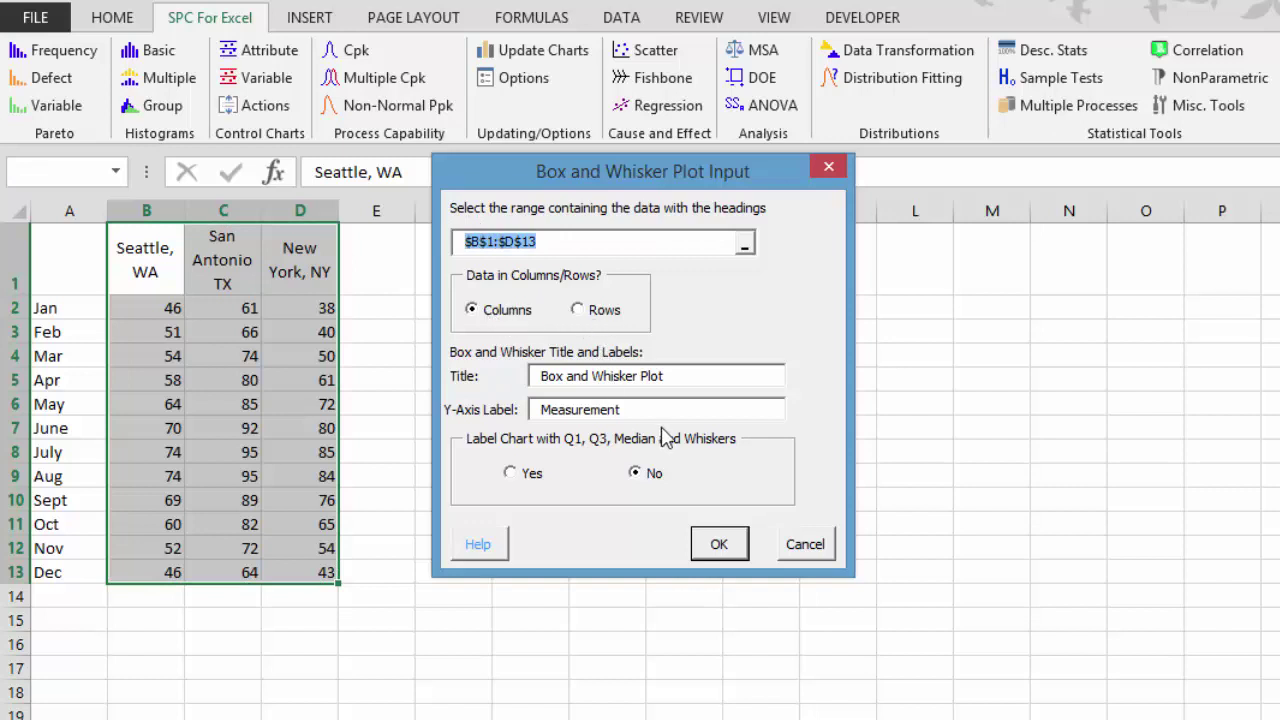
click(680, 379)
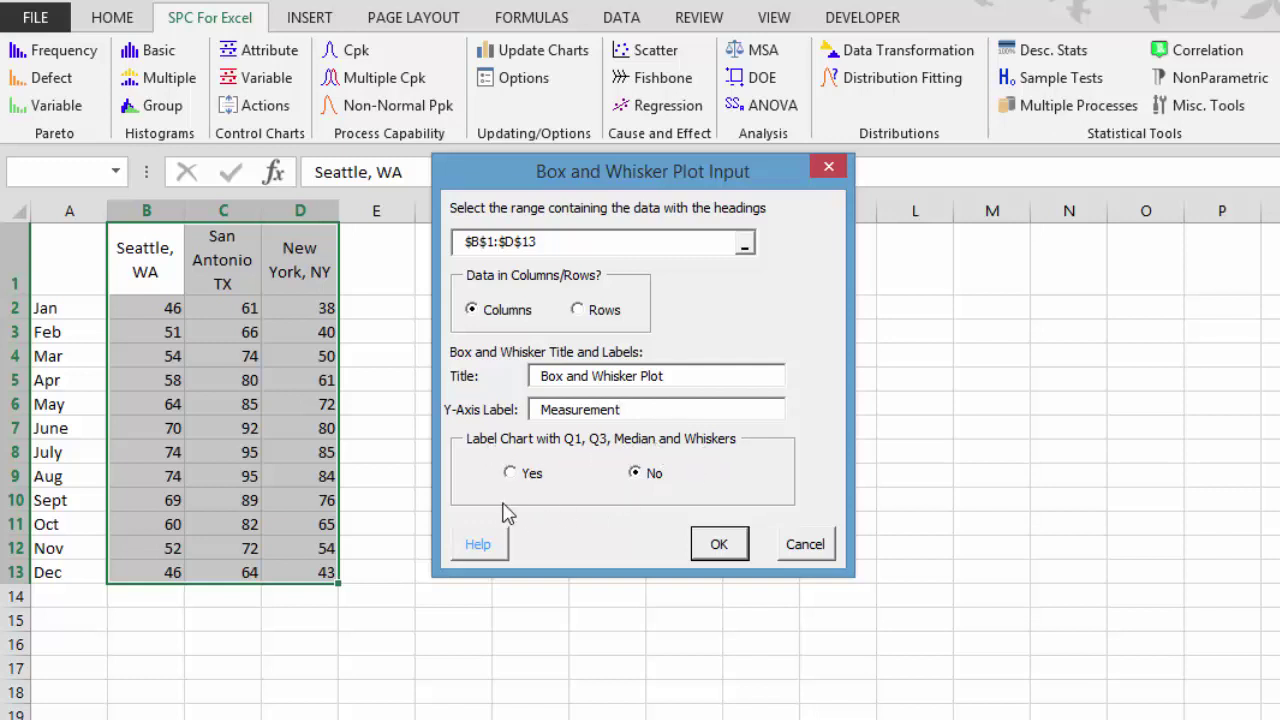
click(512, 473)
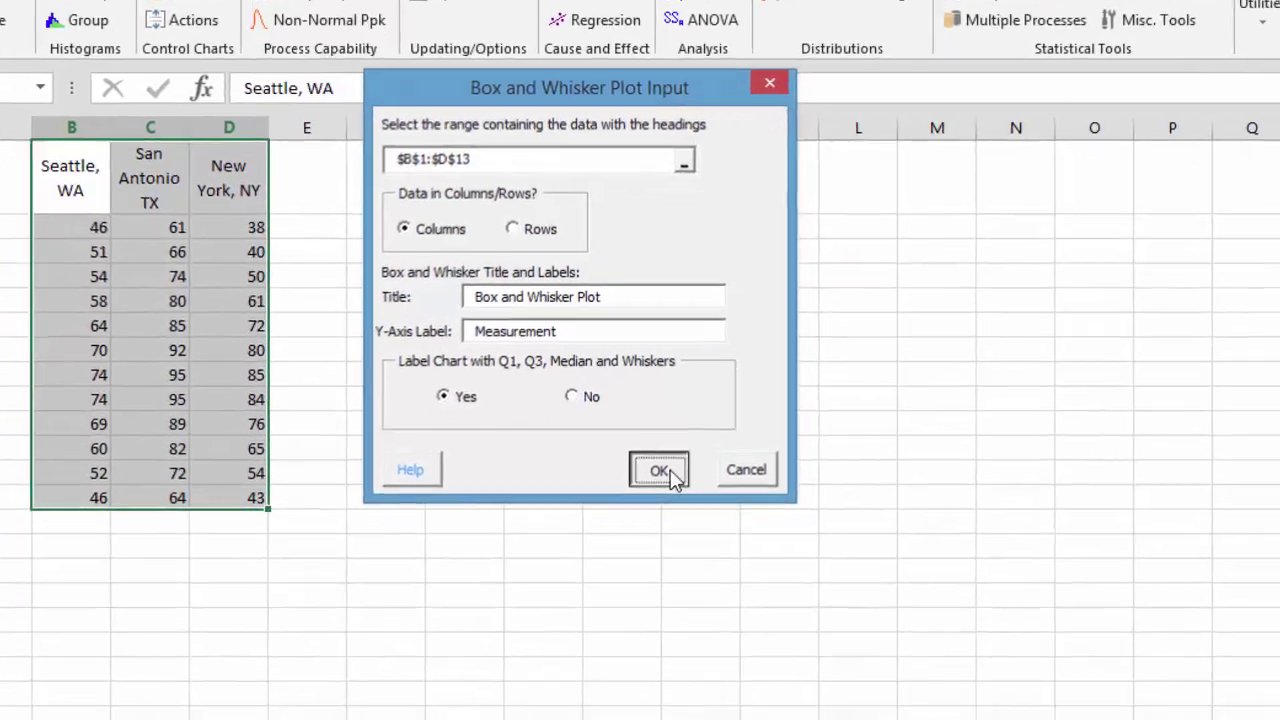
click(733, 551)
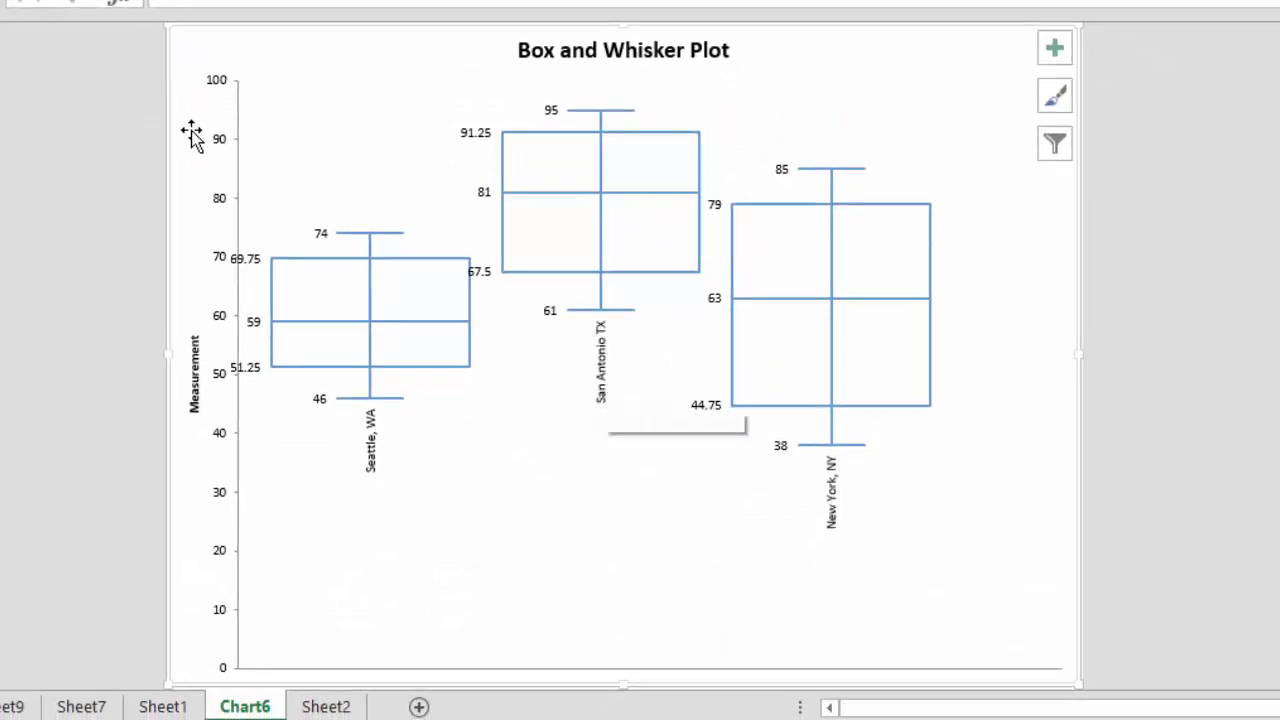
Go back to the city data on Sheet2 and reopen SPC for Excel's Multiple Processes options
click(63, 130)
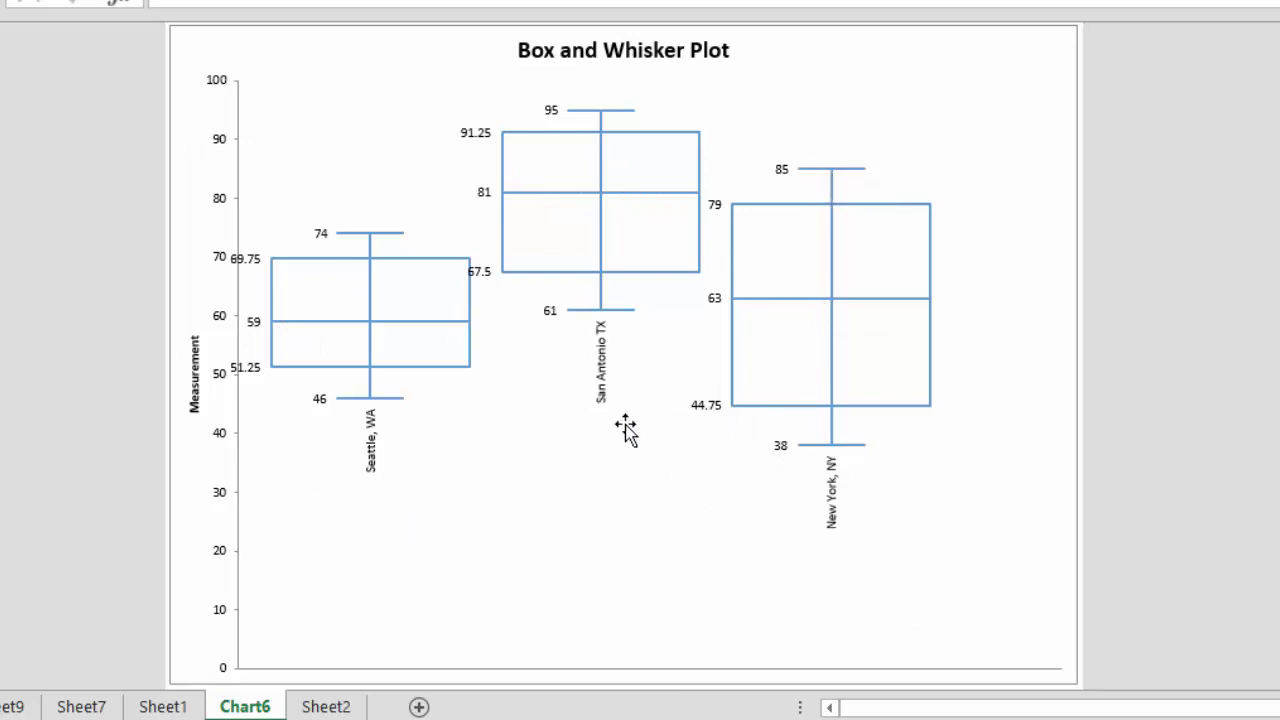
mouse_move(510, 218)
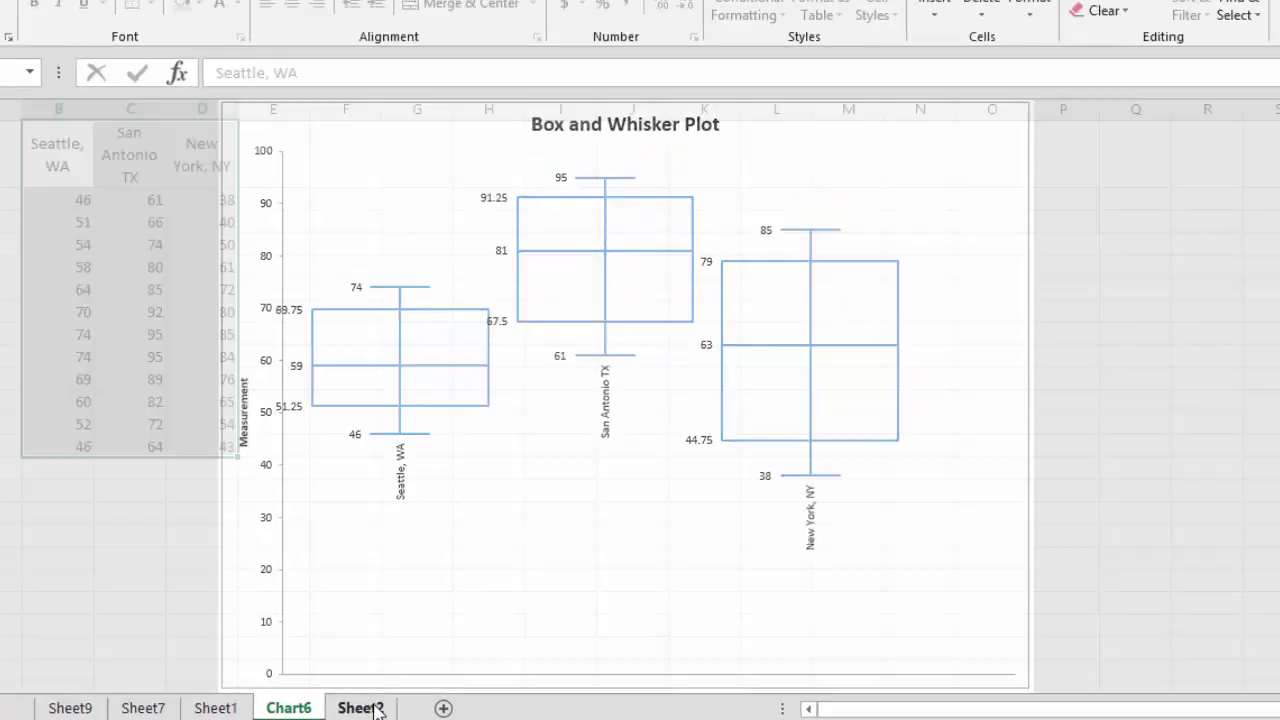
click(328, 706)
click(176, 15)
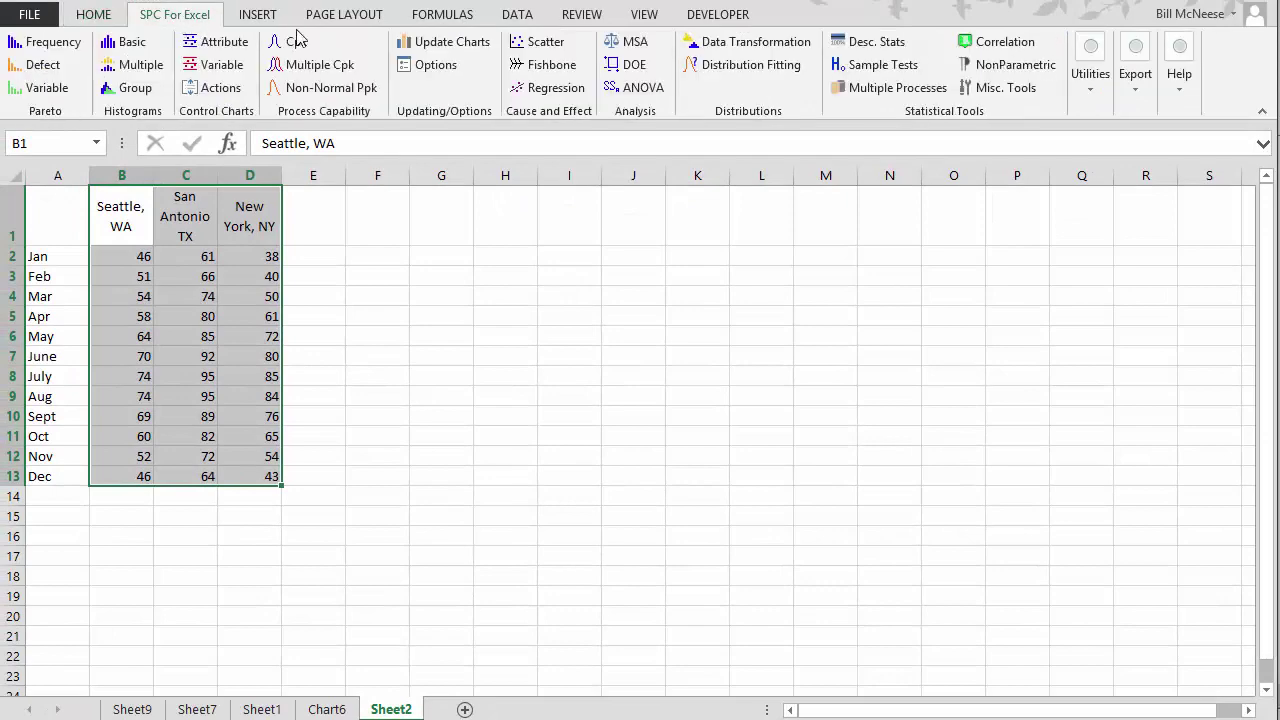
click(857, 90)
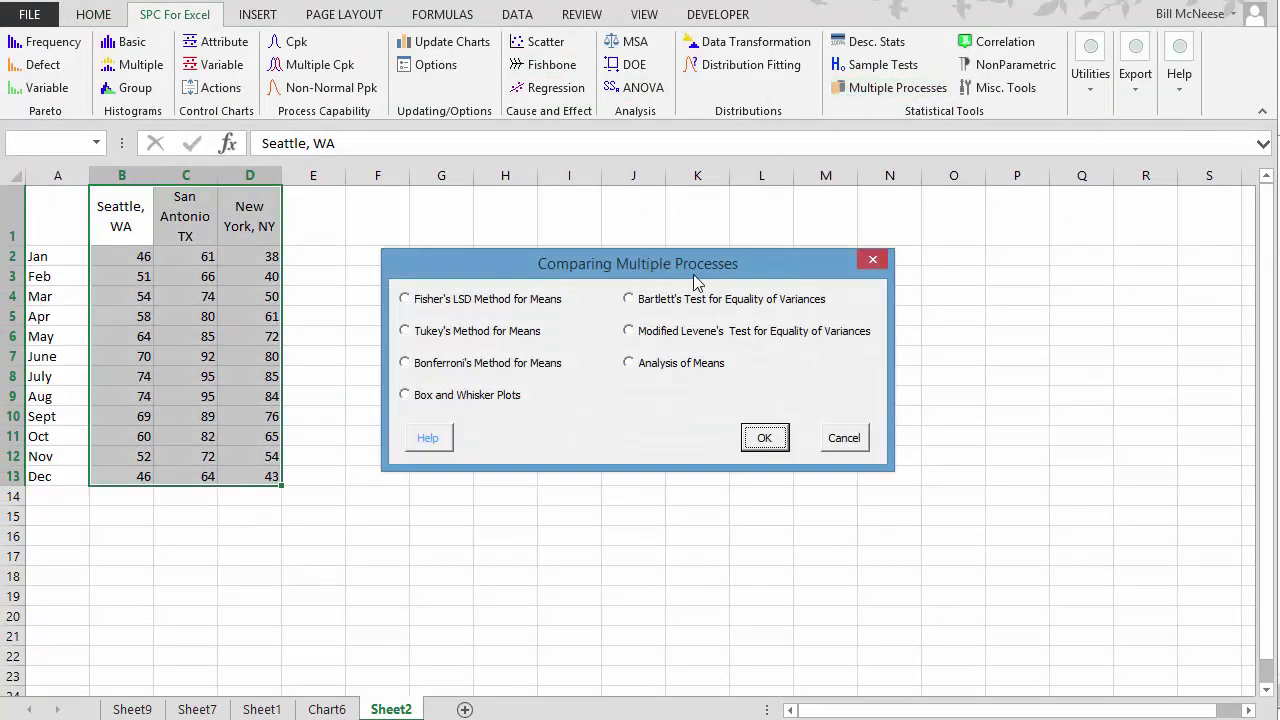